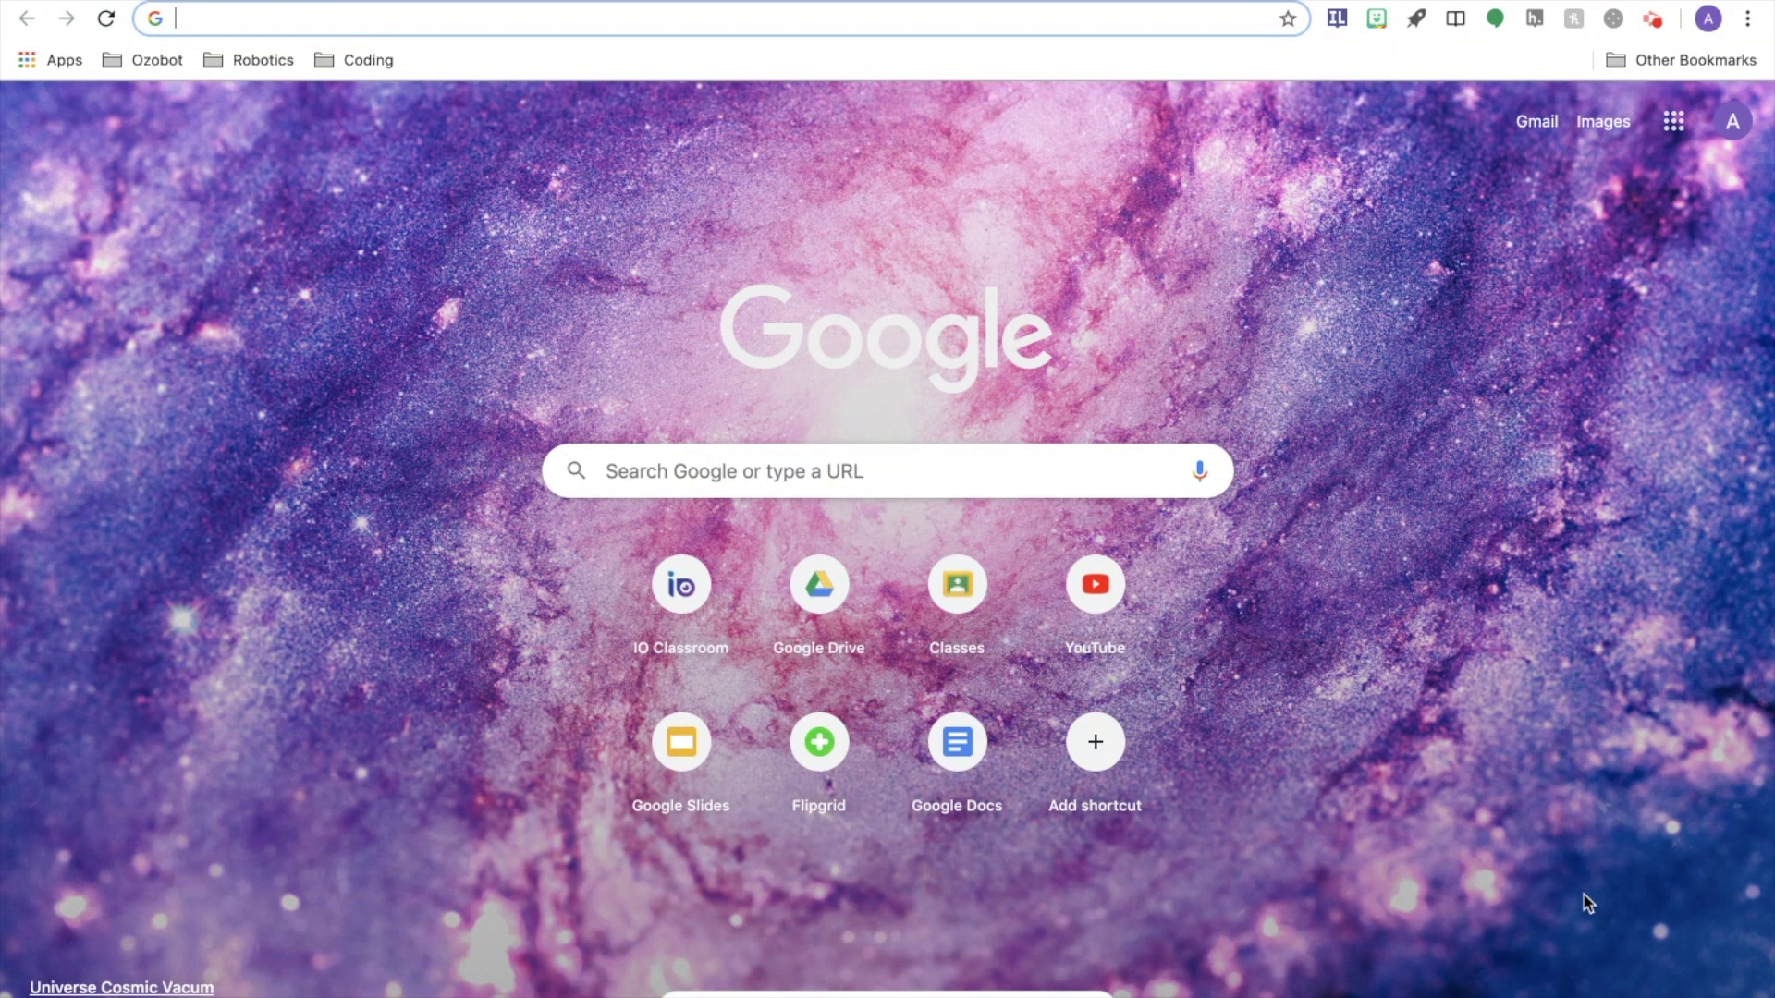
Step: Search Google for 'snap camera' from Chrome's address bar
type("snap")
key("Return")
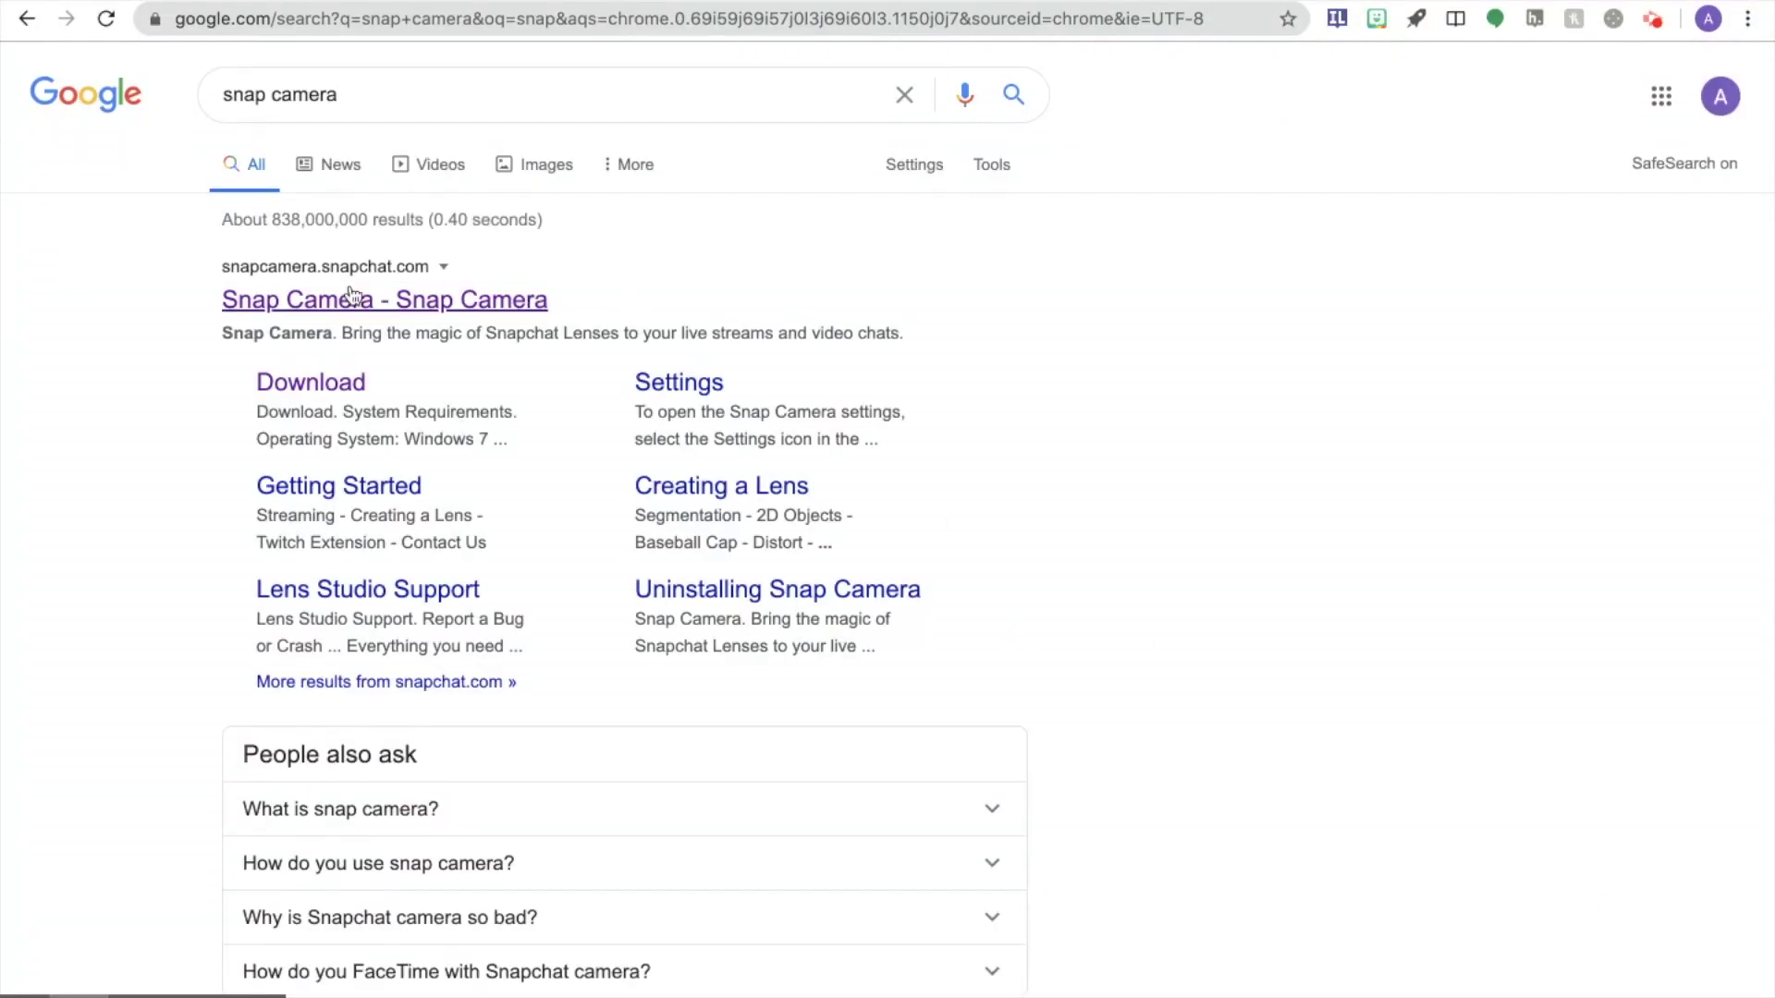
Step: Go to the Snap Camera download page, scroll to the licence checkbox, and exit full screen
left_click(404, 308)
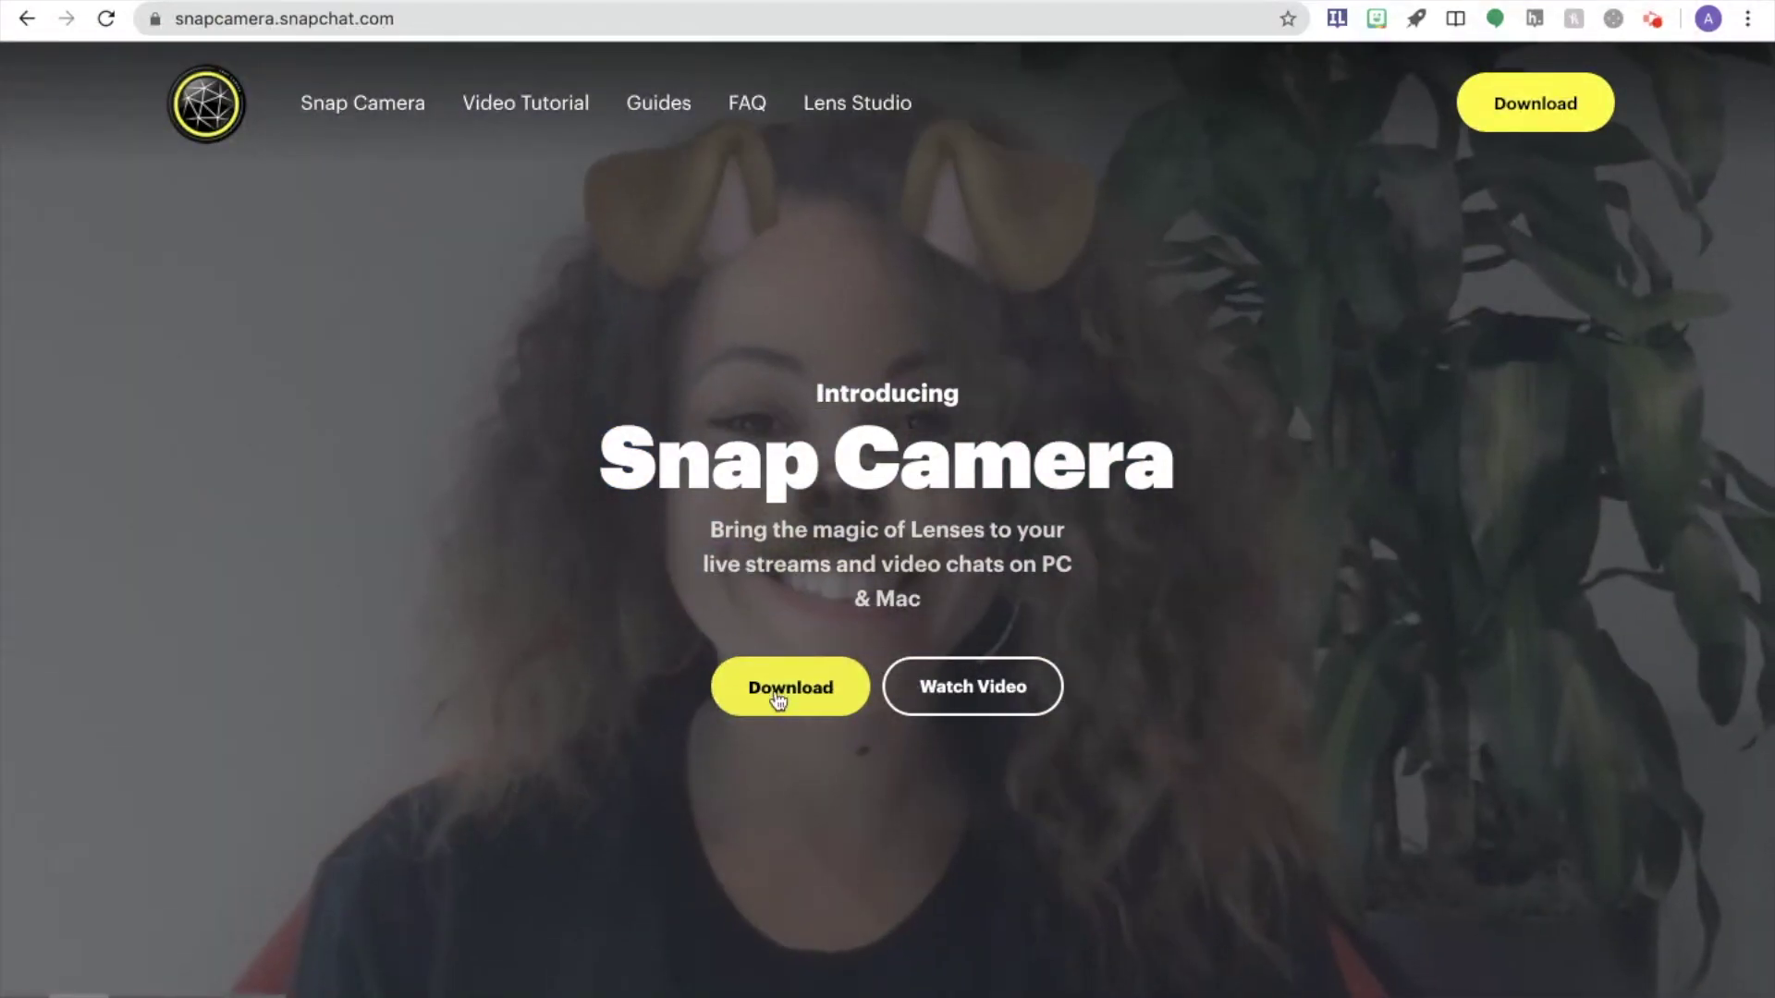
left_click(777, 699)
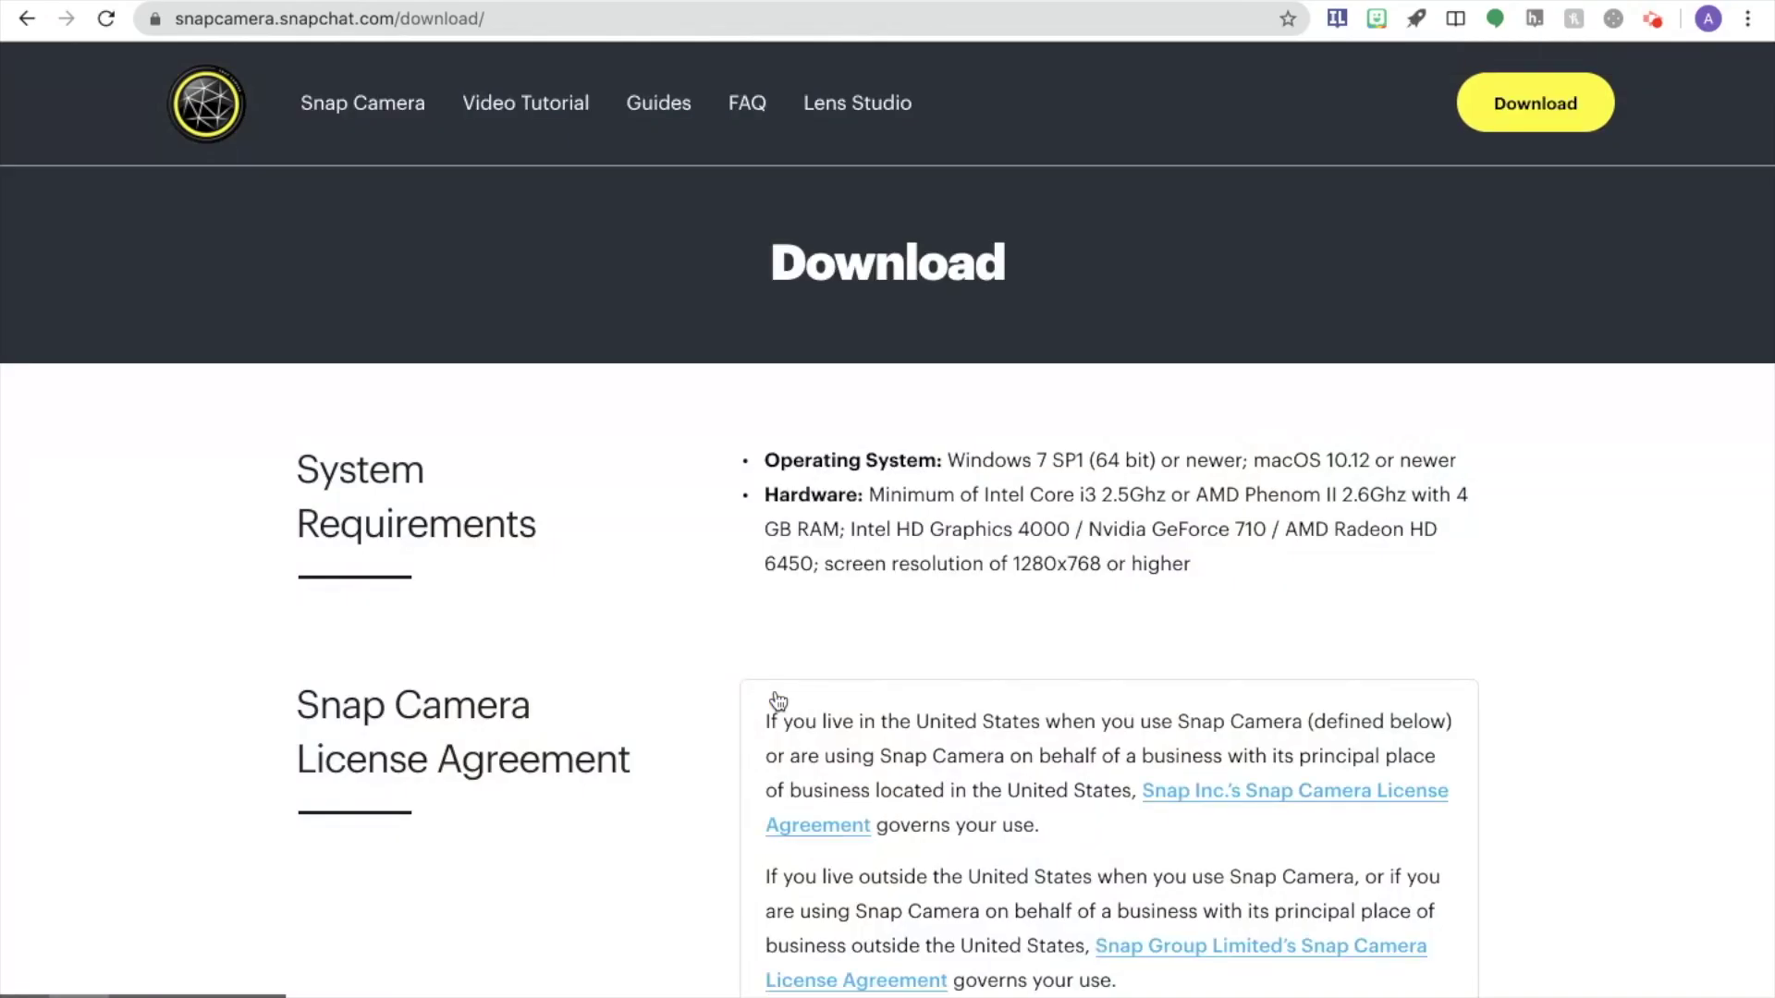
scroll(1584, 687, "down", 7)
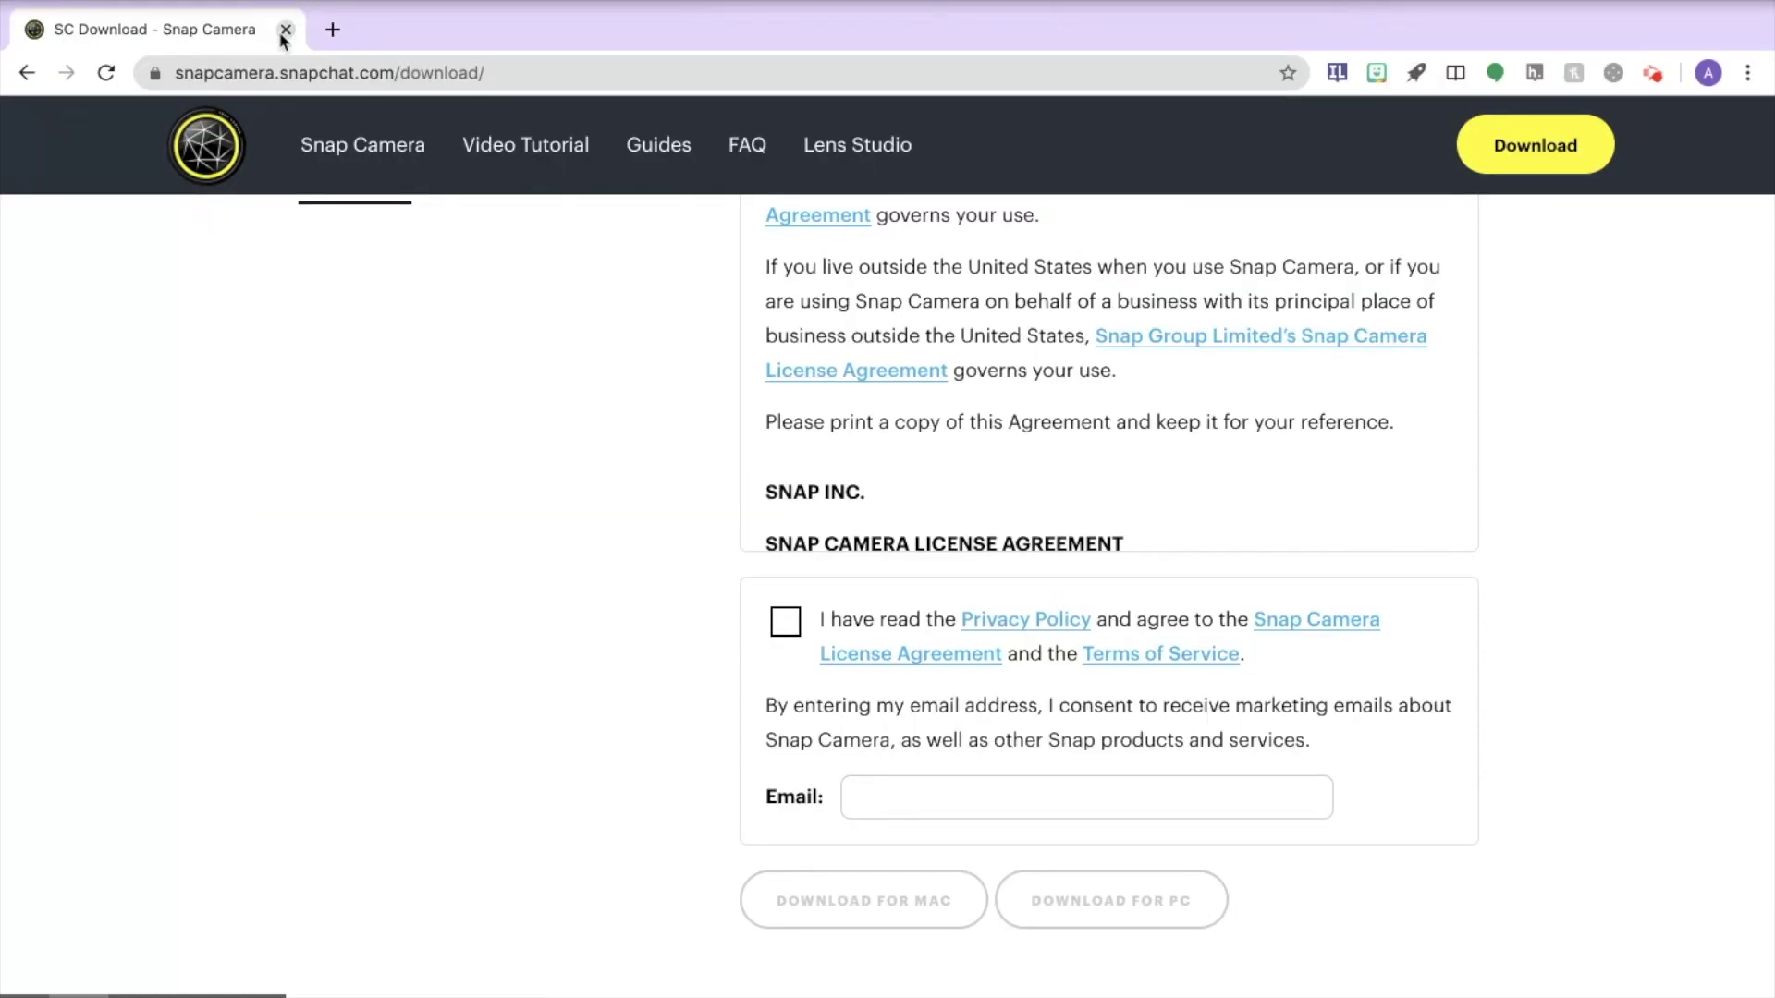
mouse_move(103, 6)
left_click(90, 3)
Step: Reveal Snap Camera and try the Pony Tail Cartoon lens in the Character category
left_click(81, 5)
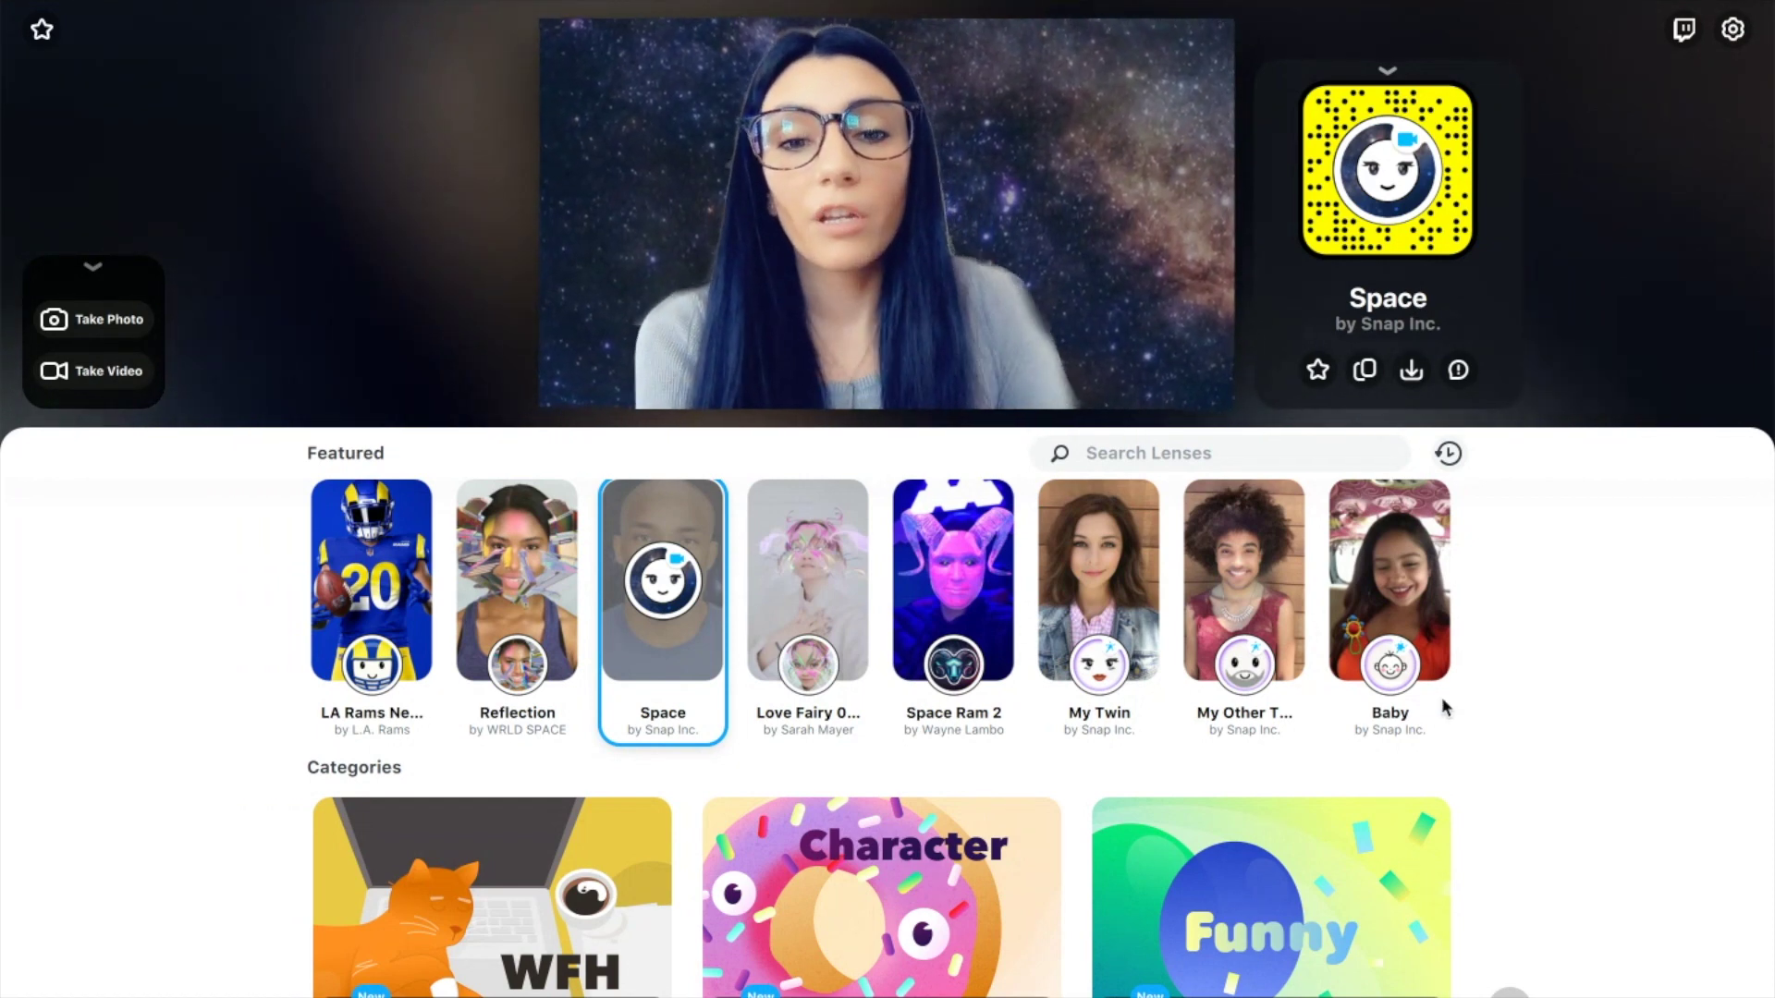
scroll(1440, 697, "down", 3)
left_click(895, 681)
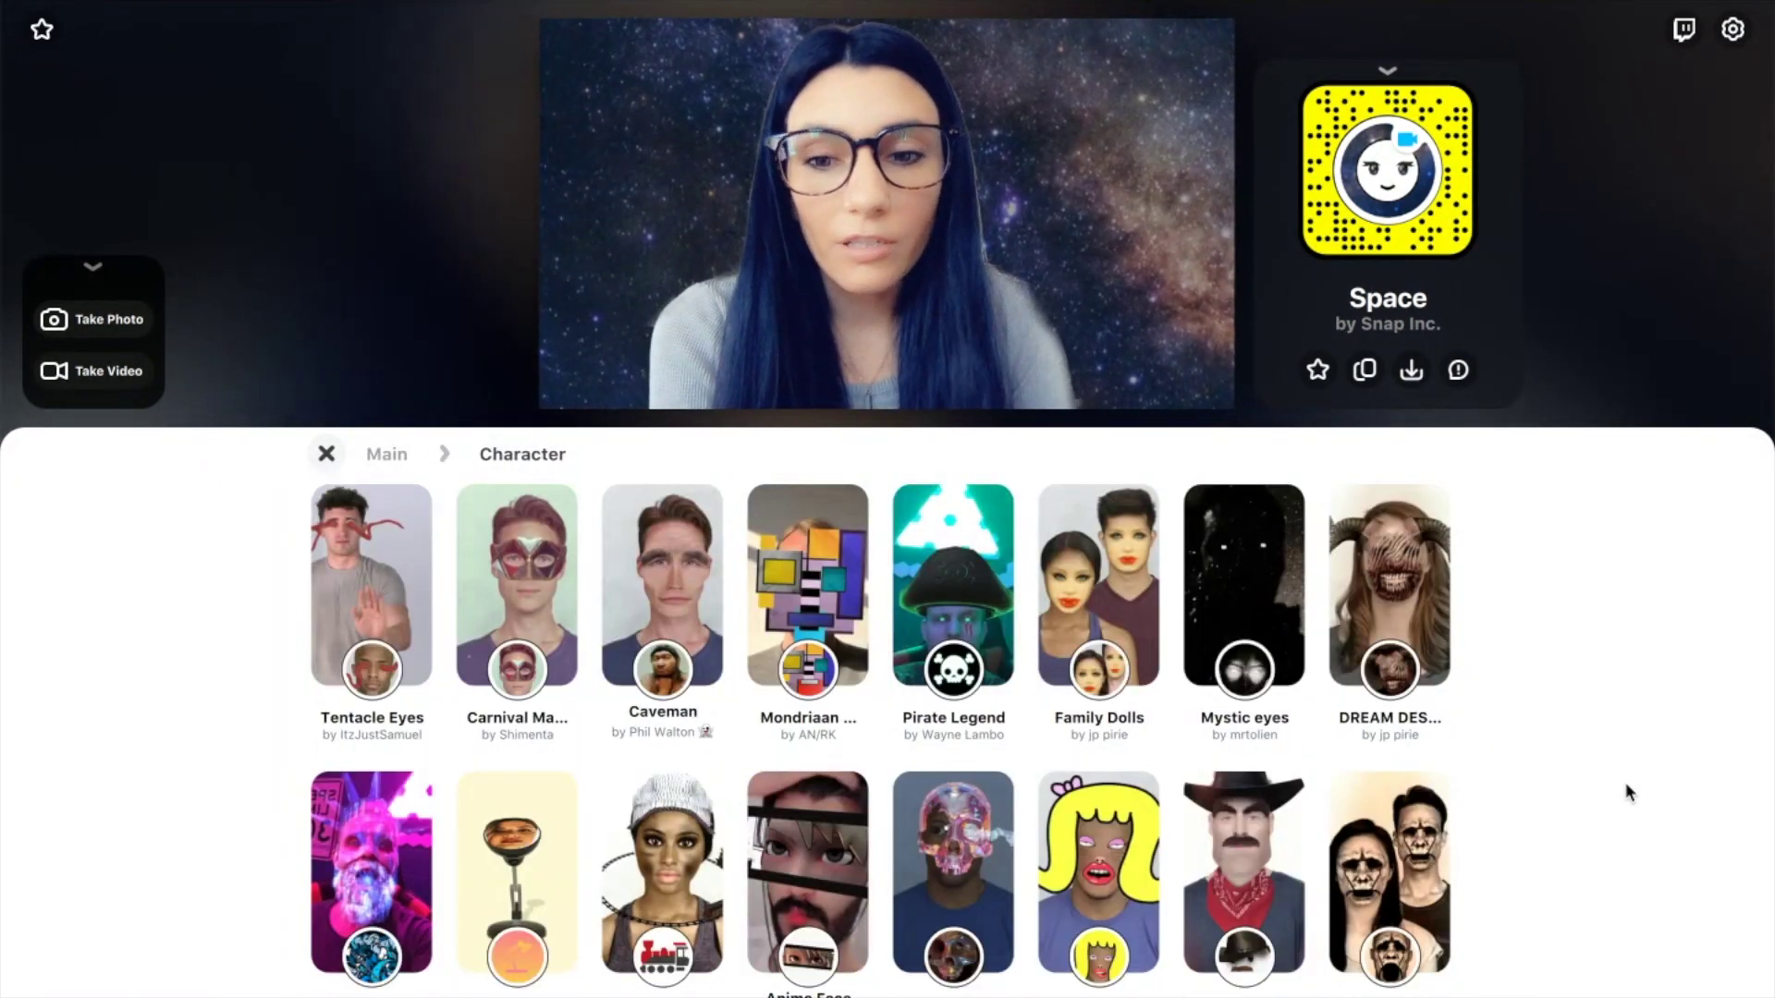
scroll(817, 800, "down", 3)
scroll(817, 801, "down", 3)
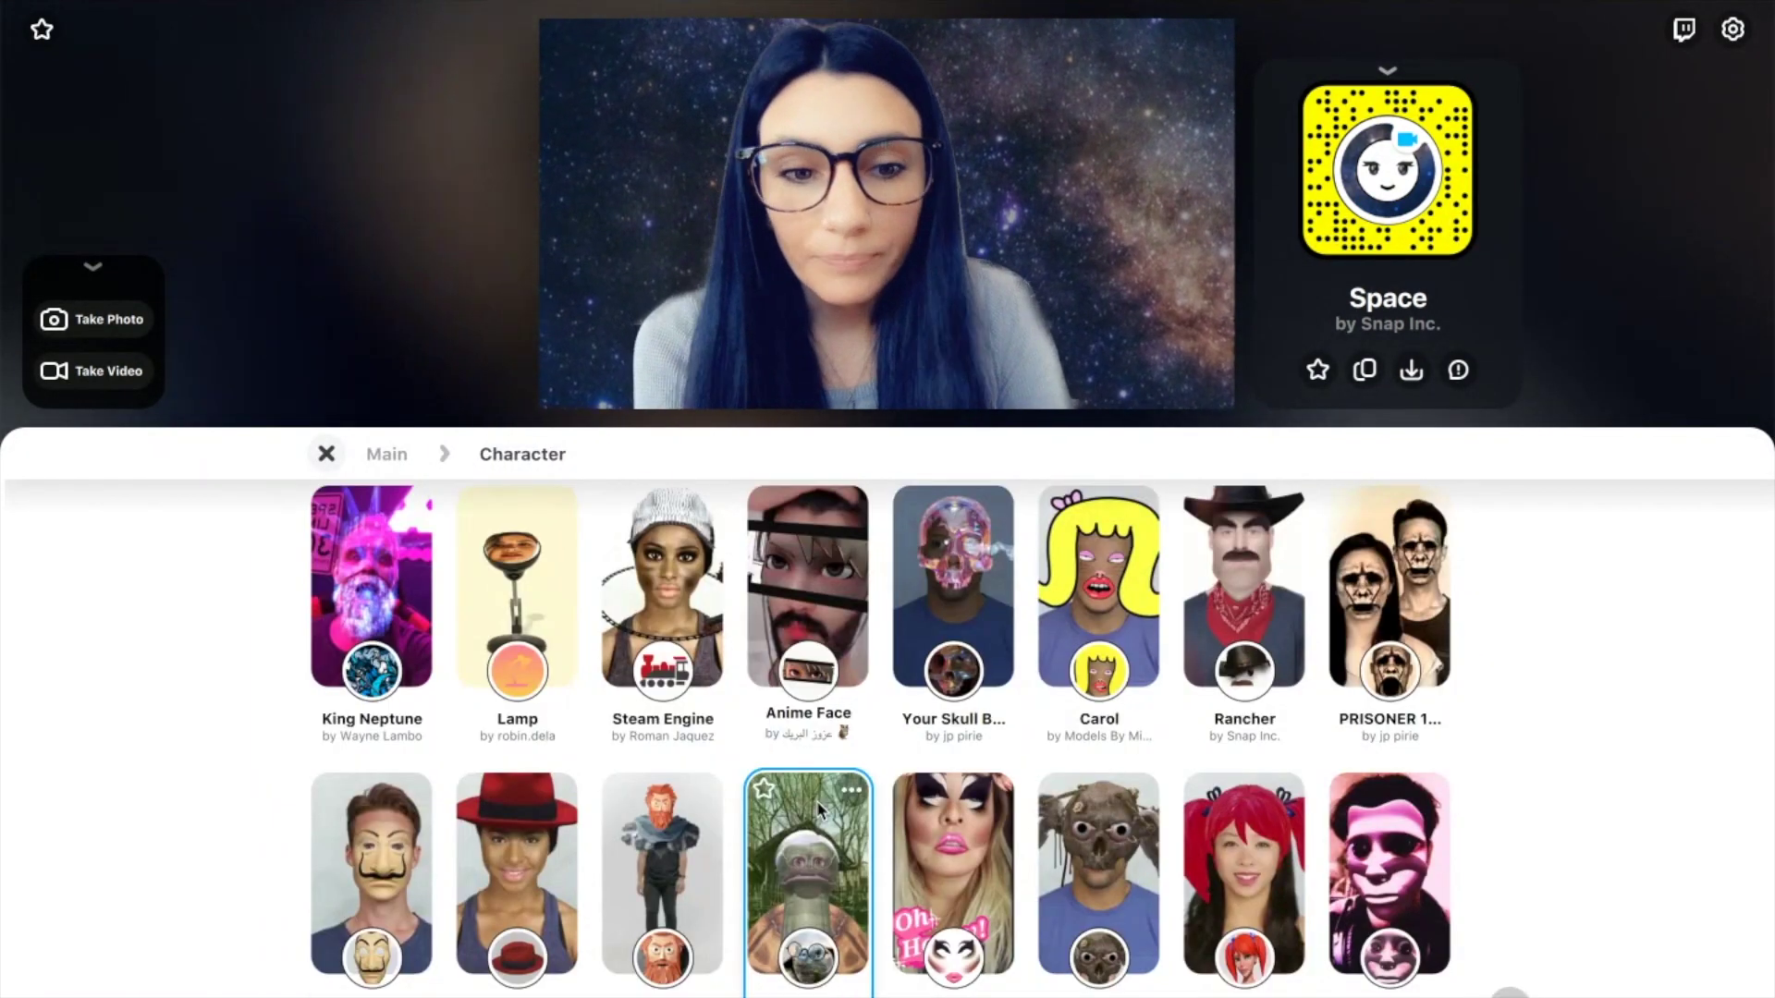
left_click(1263, 721)
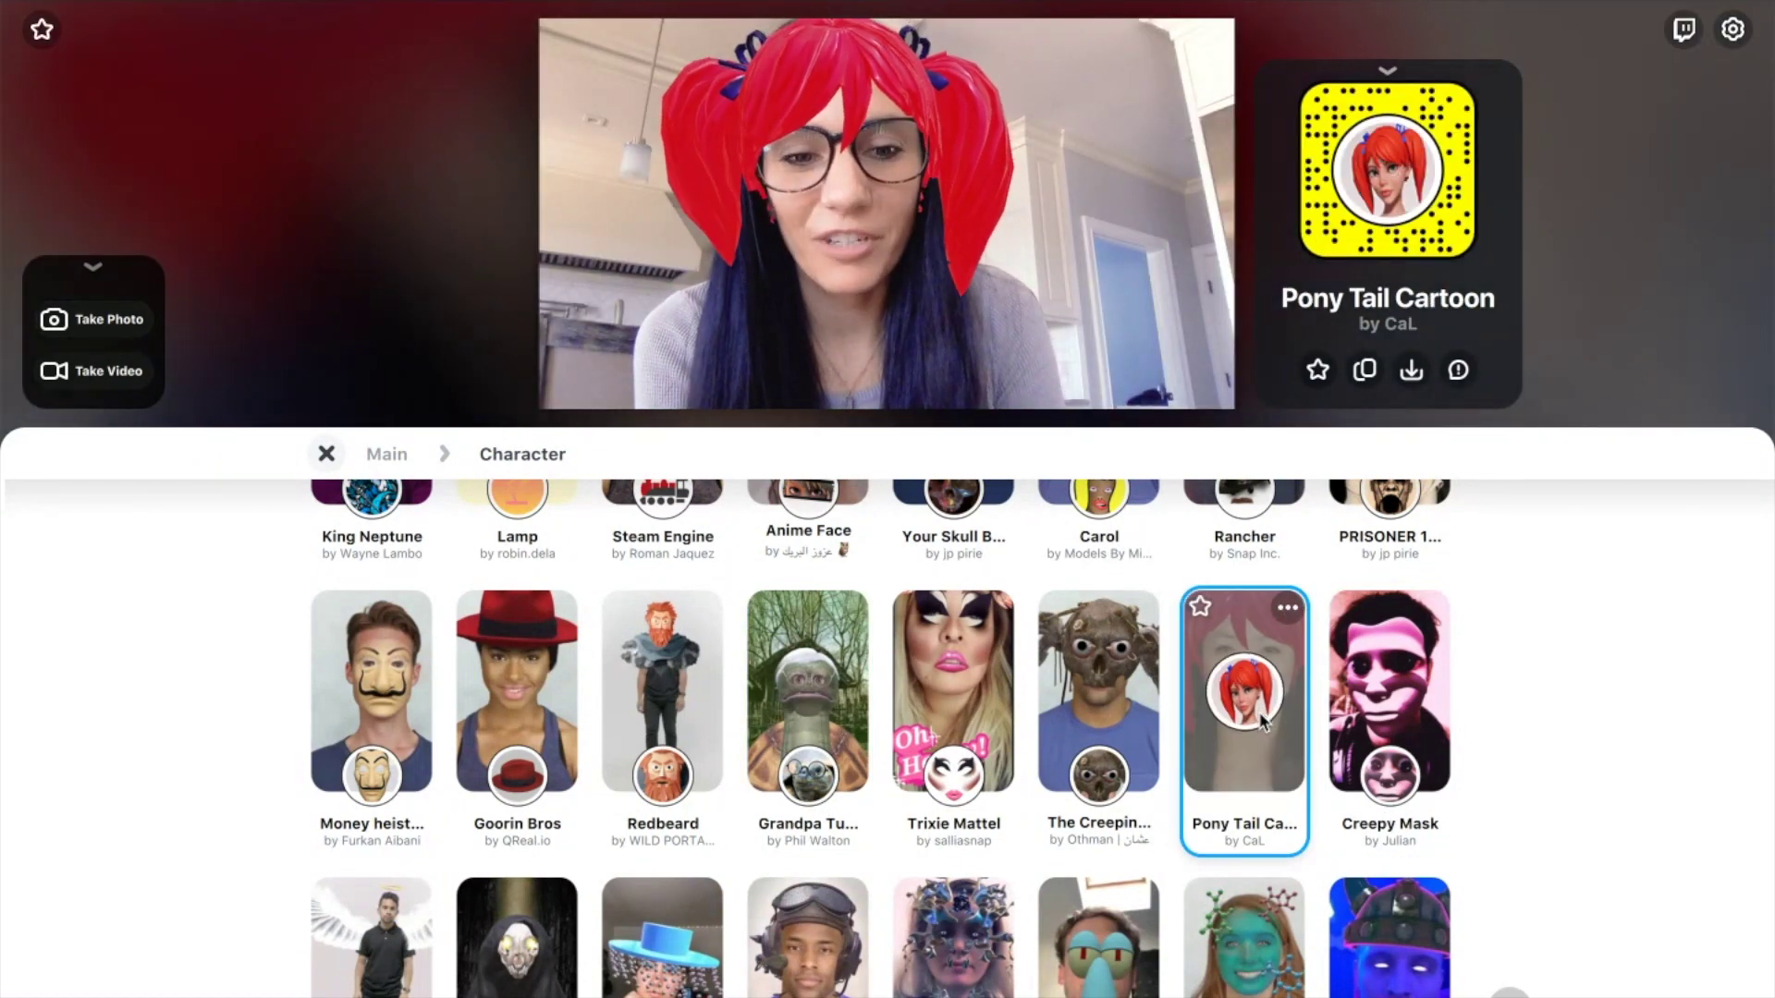
Step: Apply the Chemistry face lens, then return to the main lens page
scroll(1266, 795, "down", 1)
right_click(1274, 871)
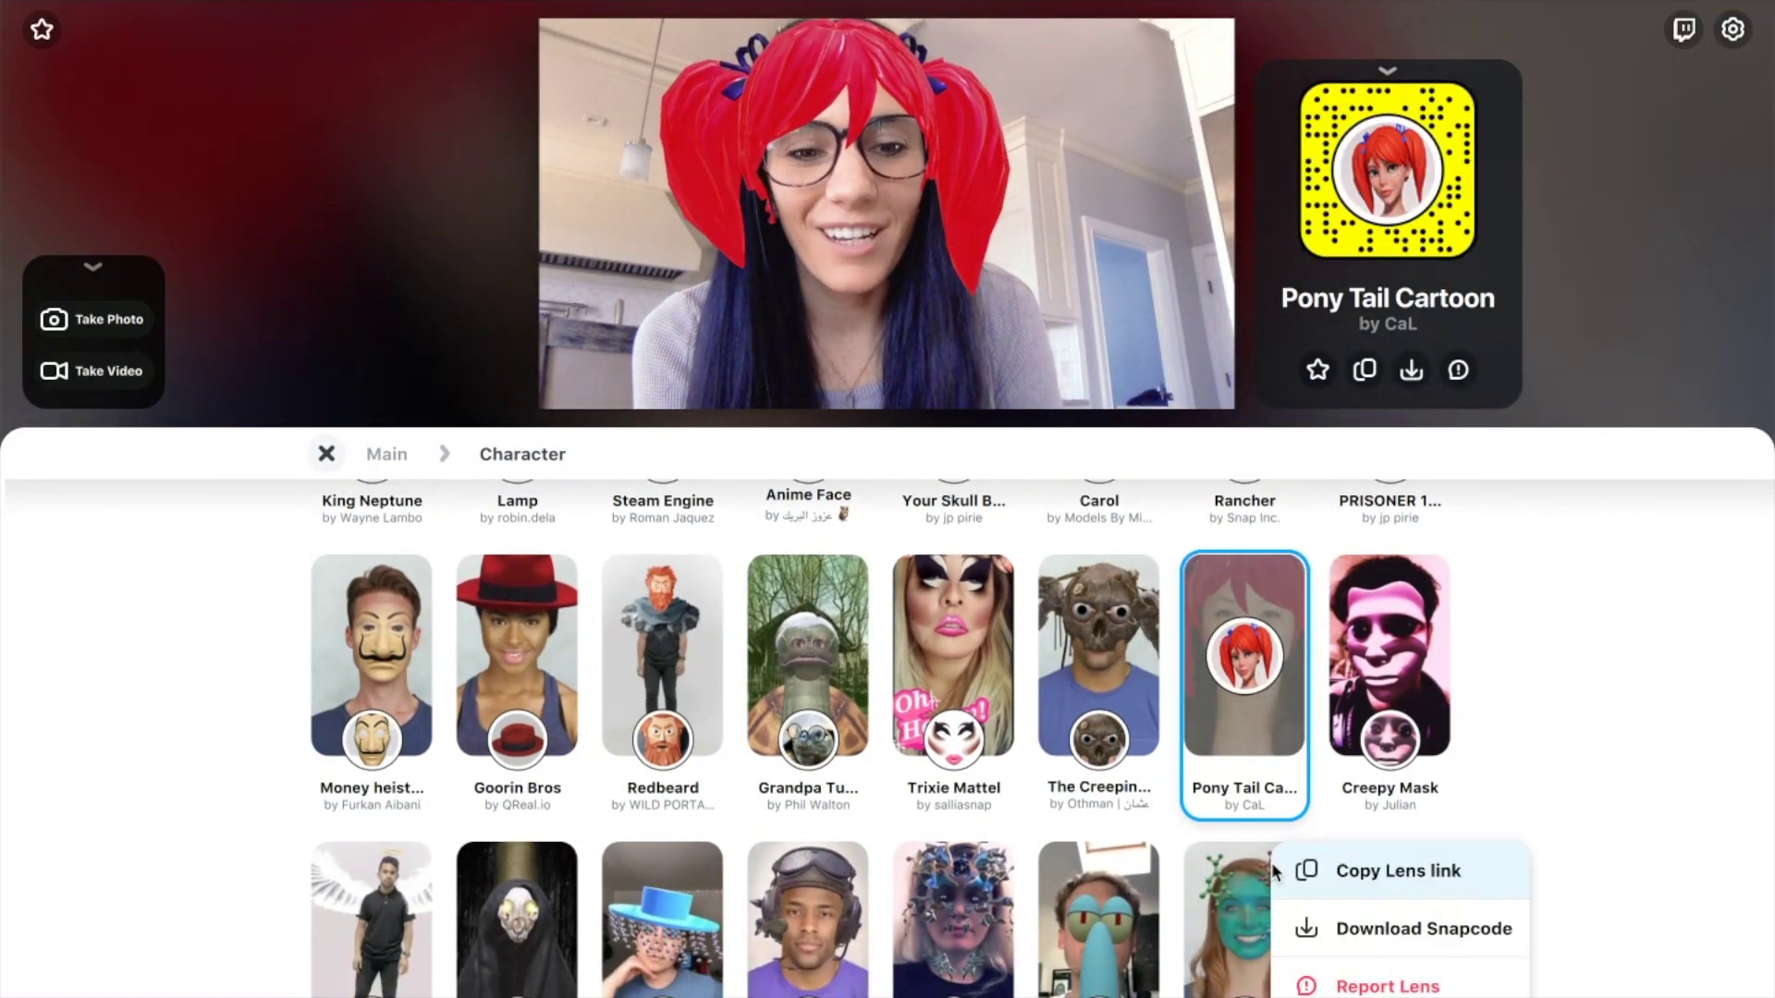
left_click(1243, 932)
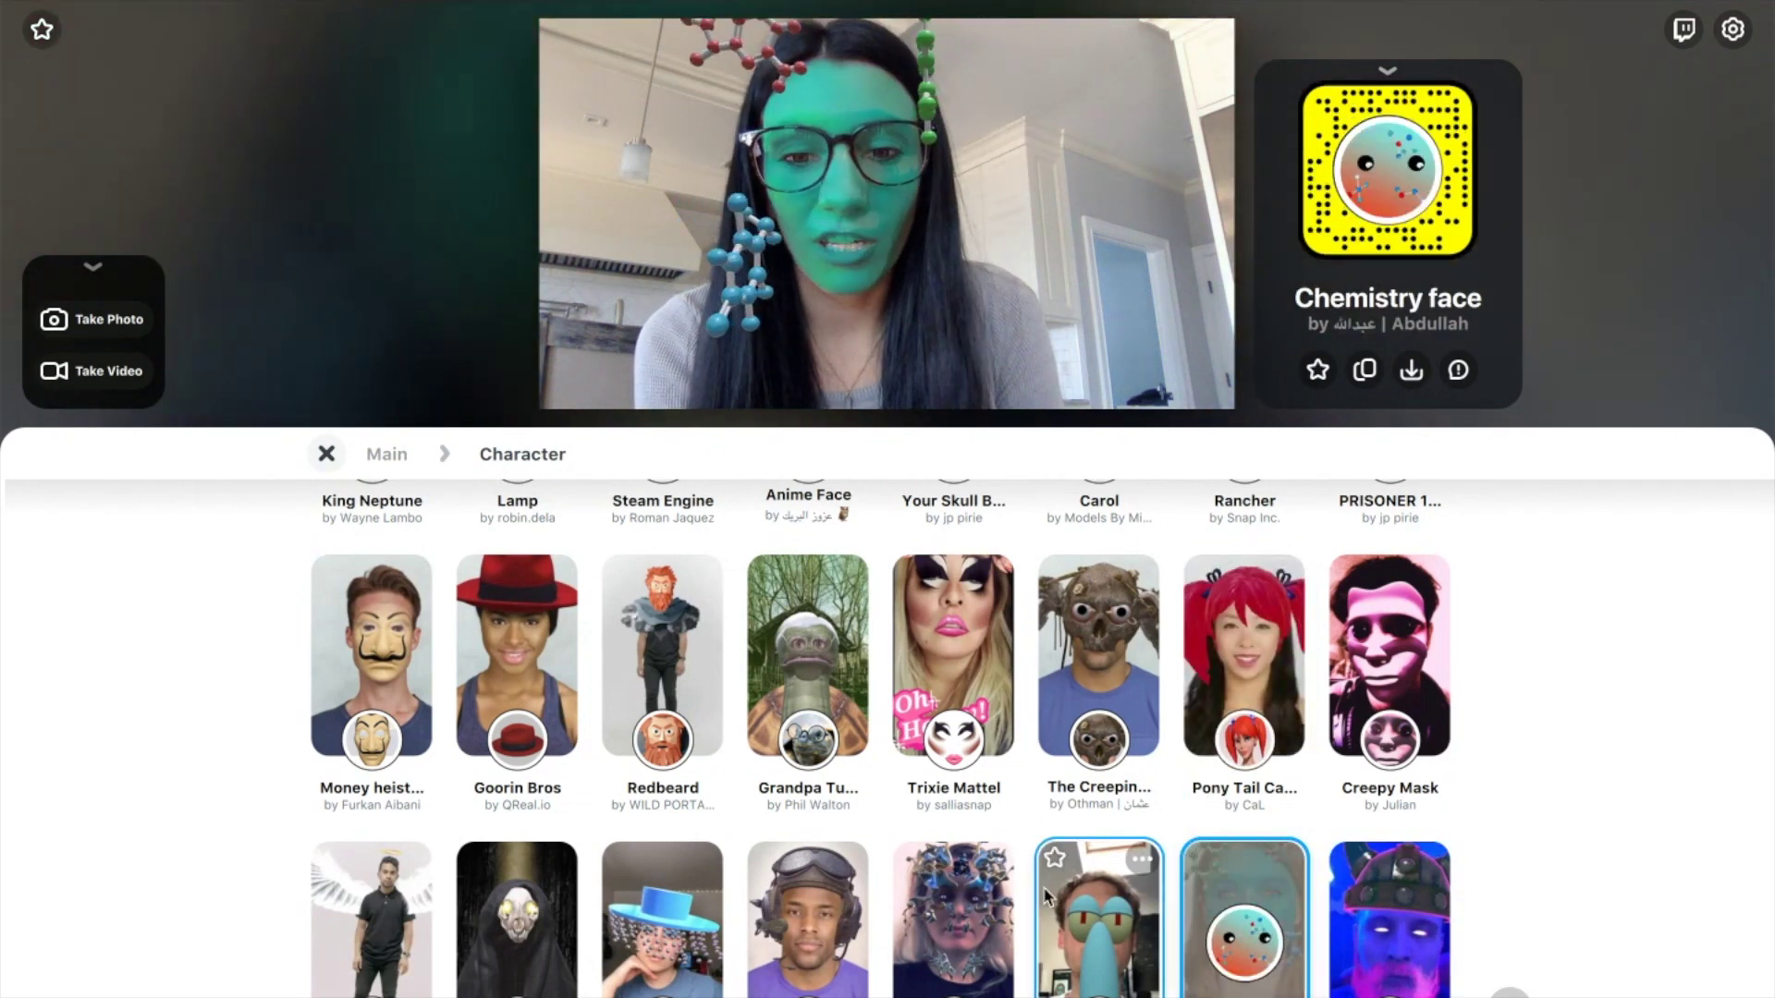
scroll(1042, 886, "down", 5)
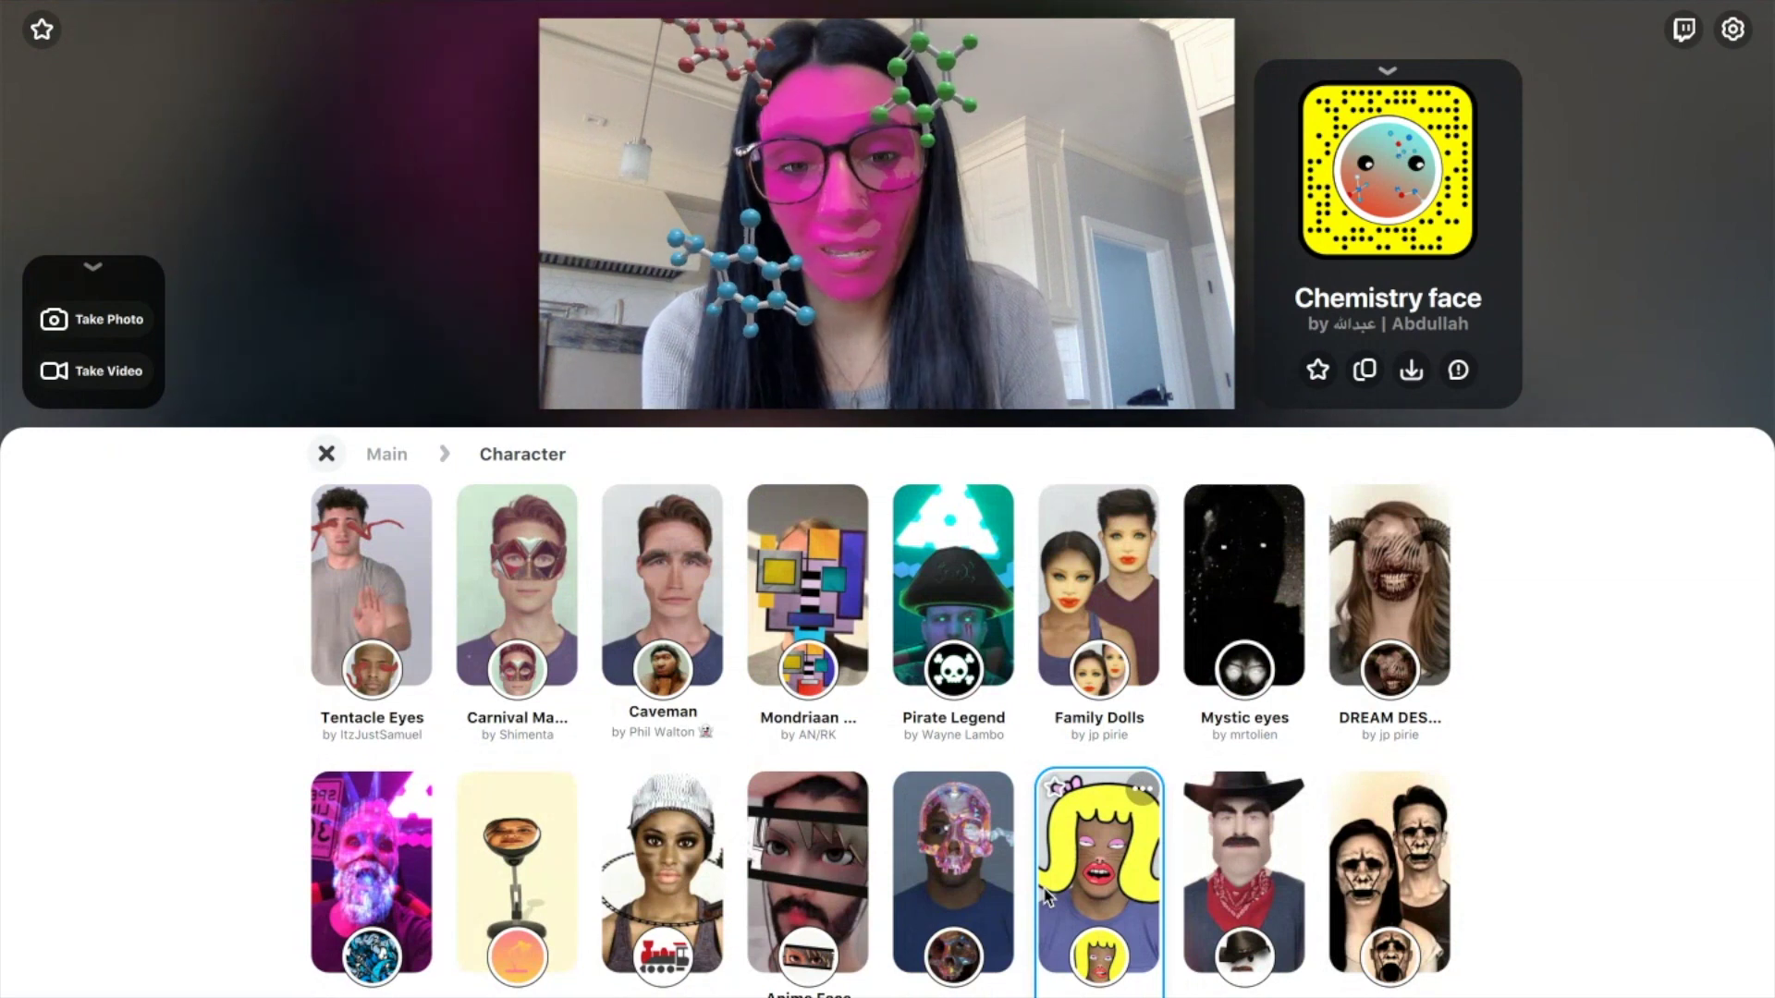
left_click(327, 454)
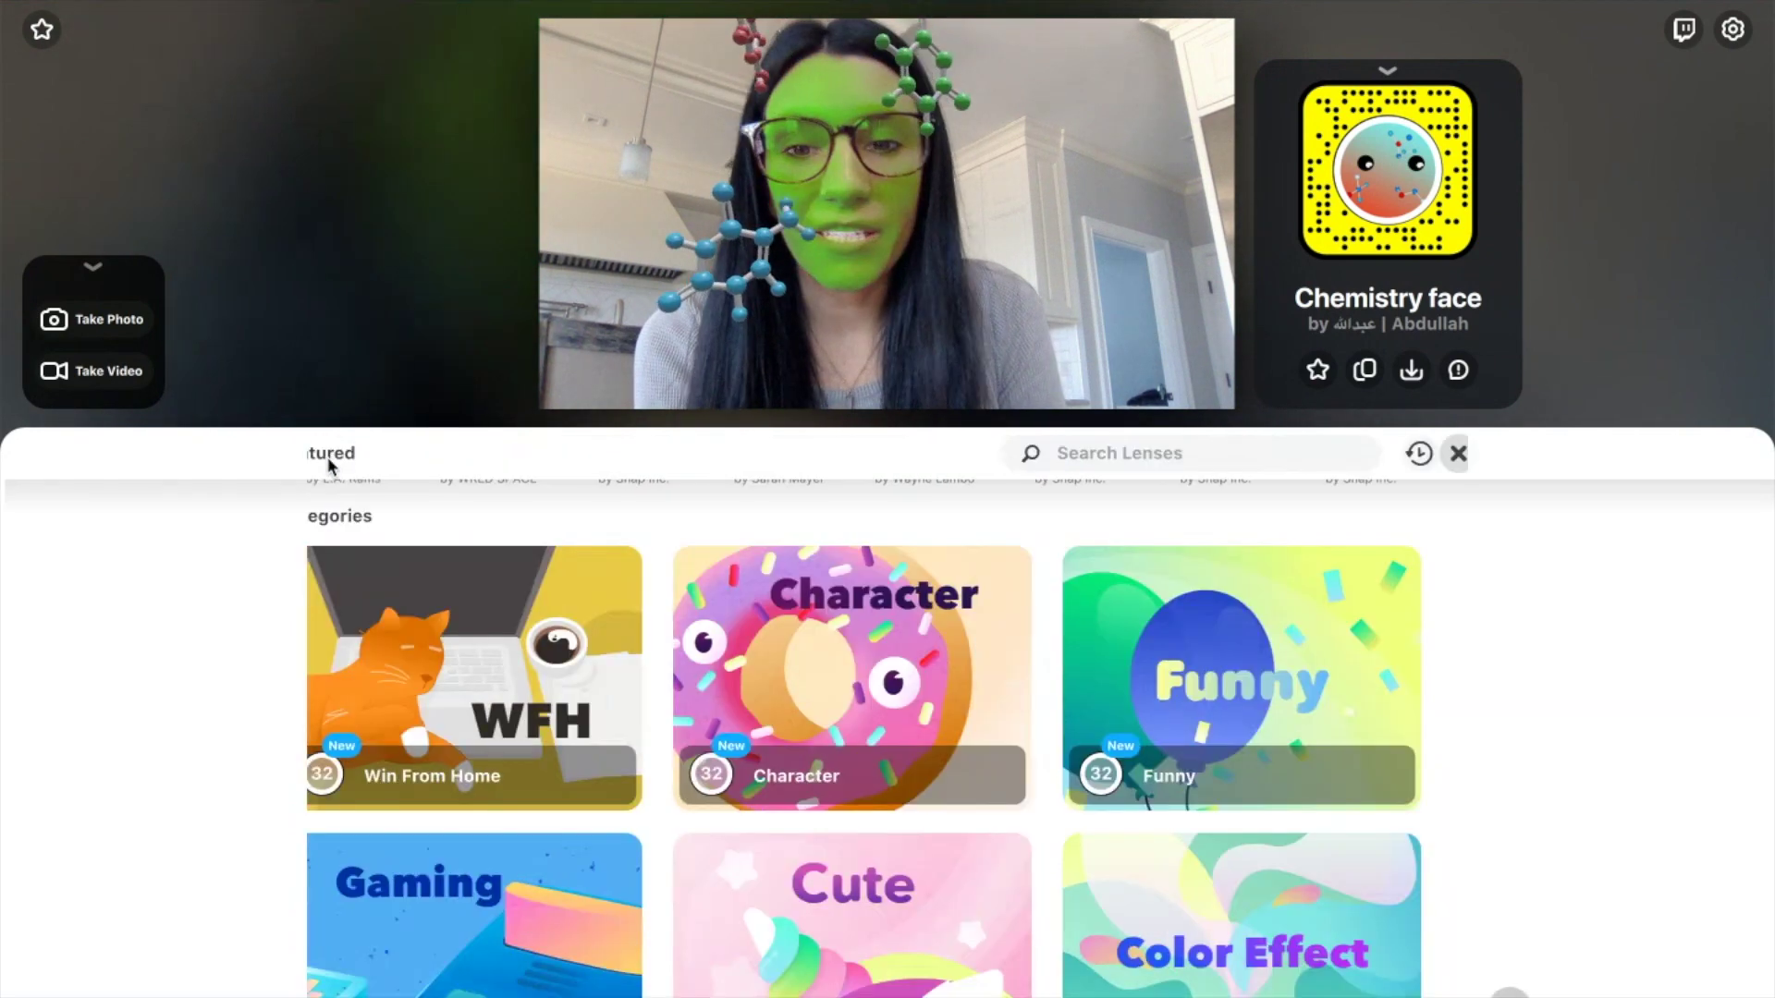
scroll(664, 605, "up", 3)
Step: Apply the Featured Space lens for a starfield background, then return to Chrome
left_click(681, 578)
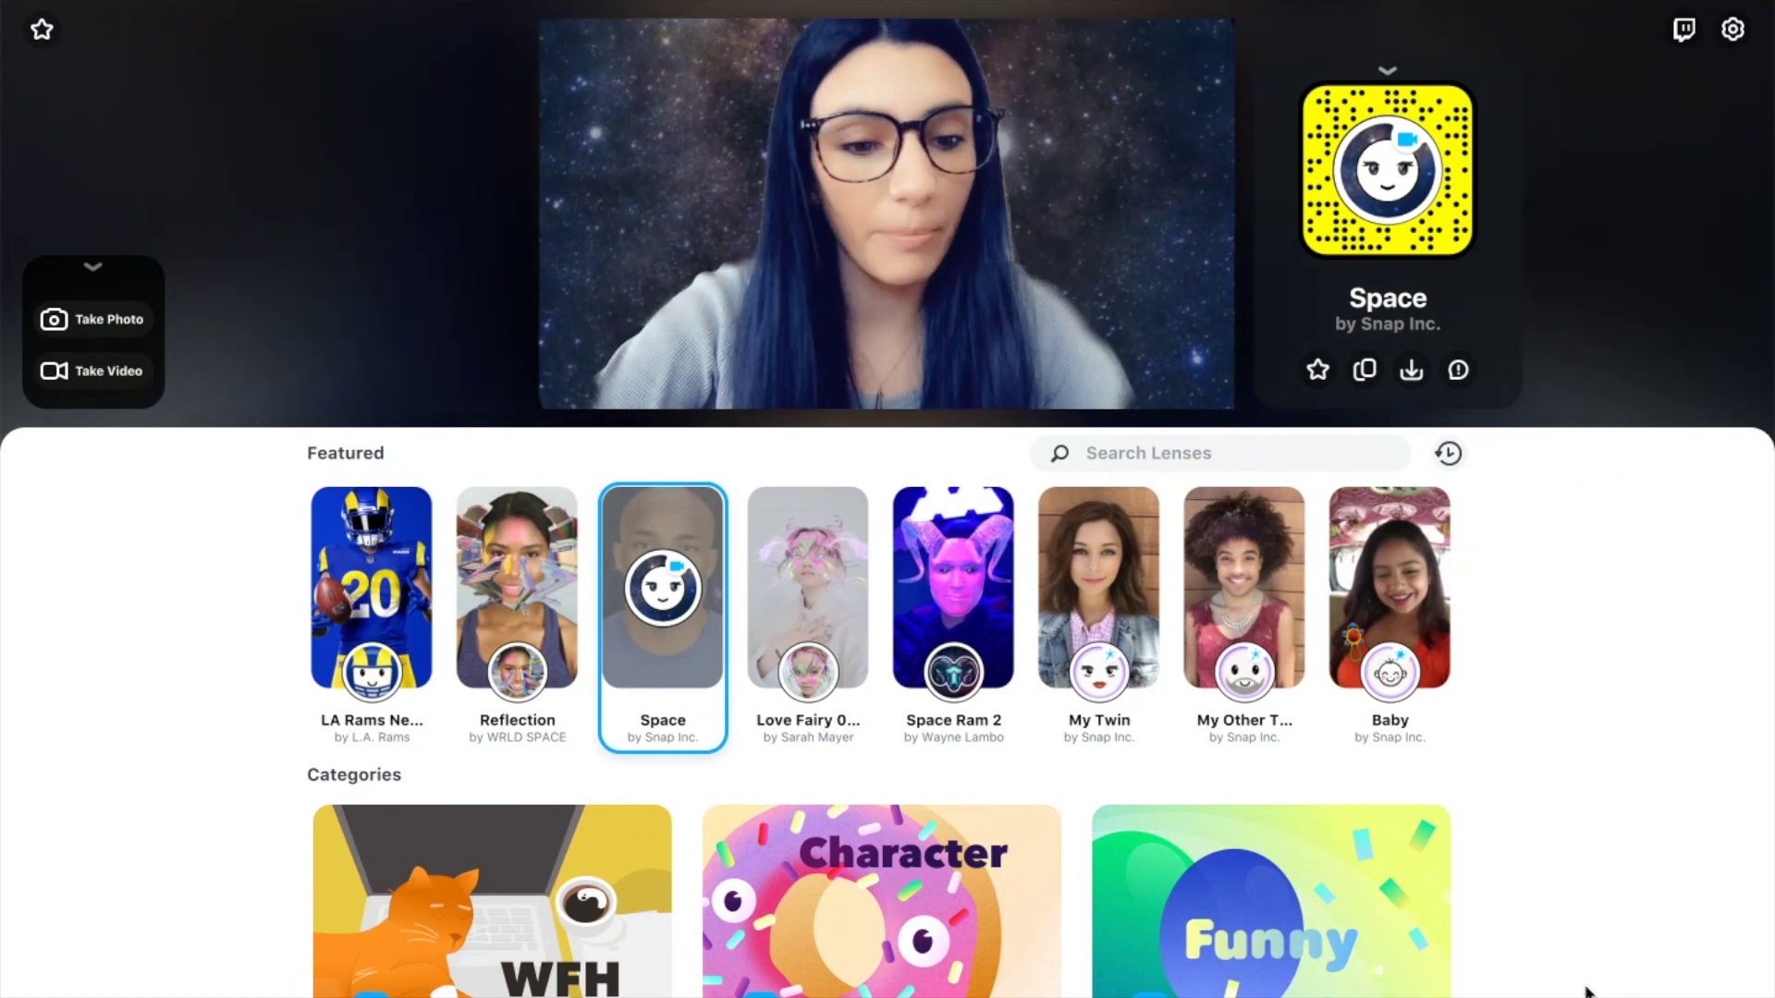
mouse_move(1294, 993)
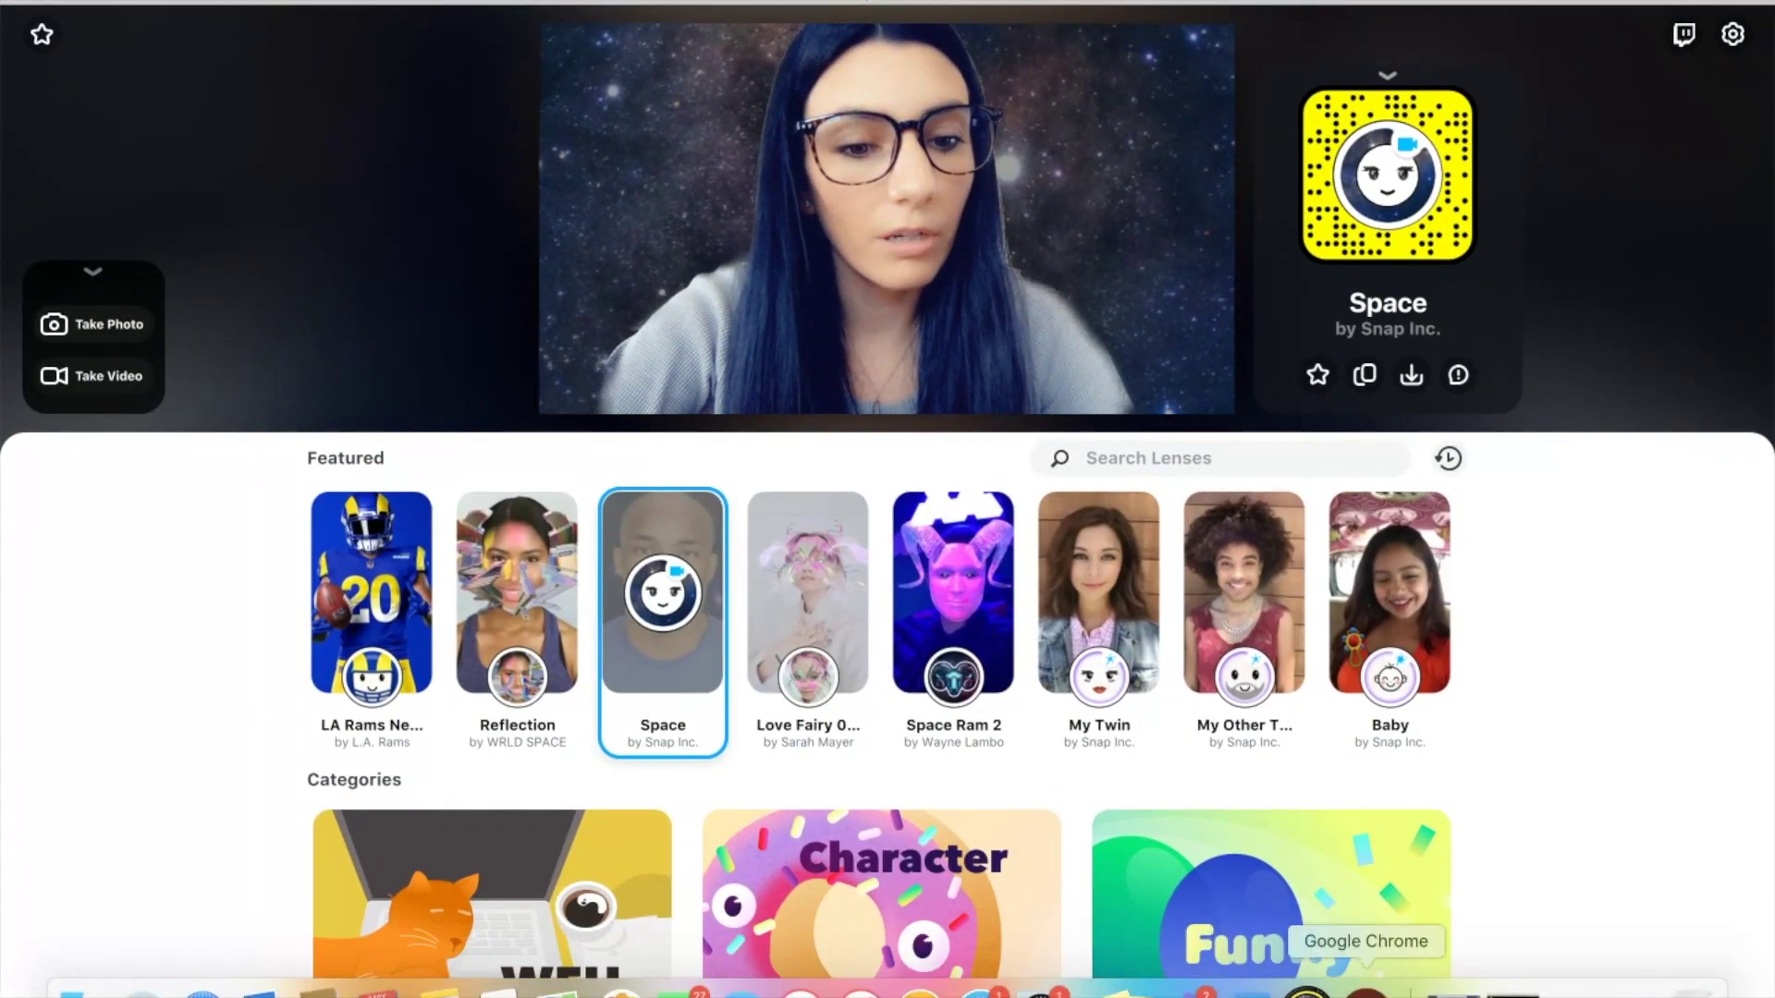
left_click(1335, 985)
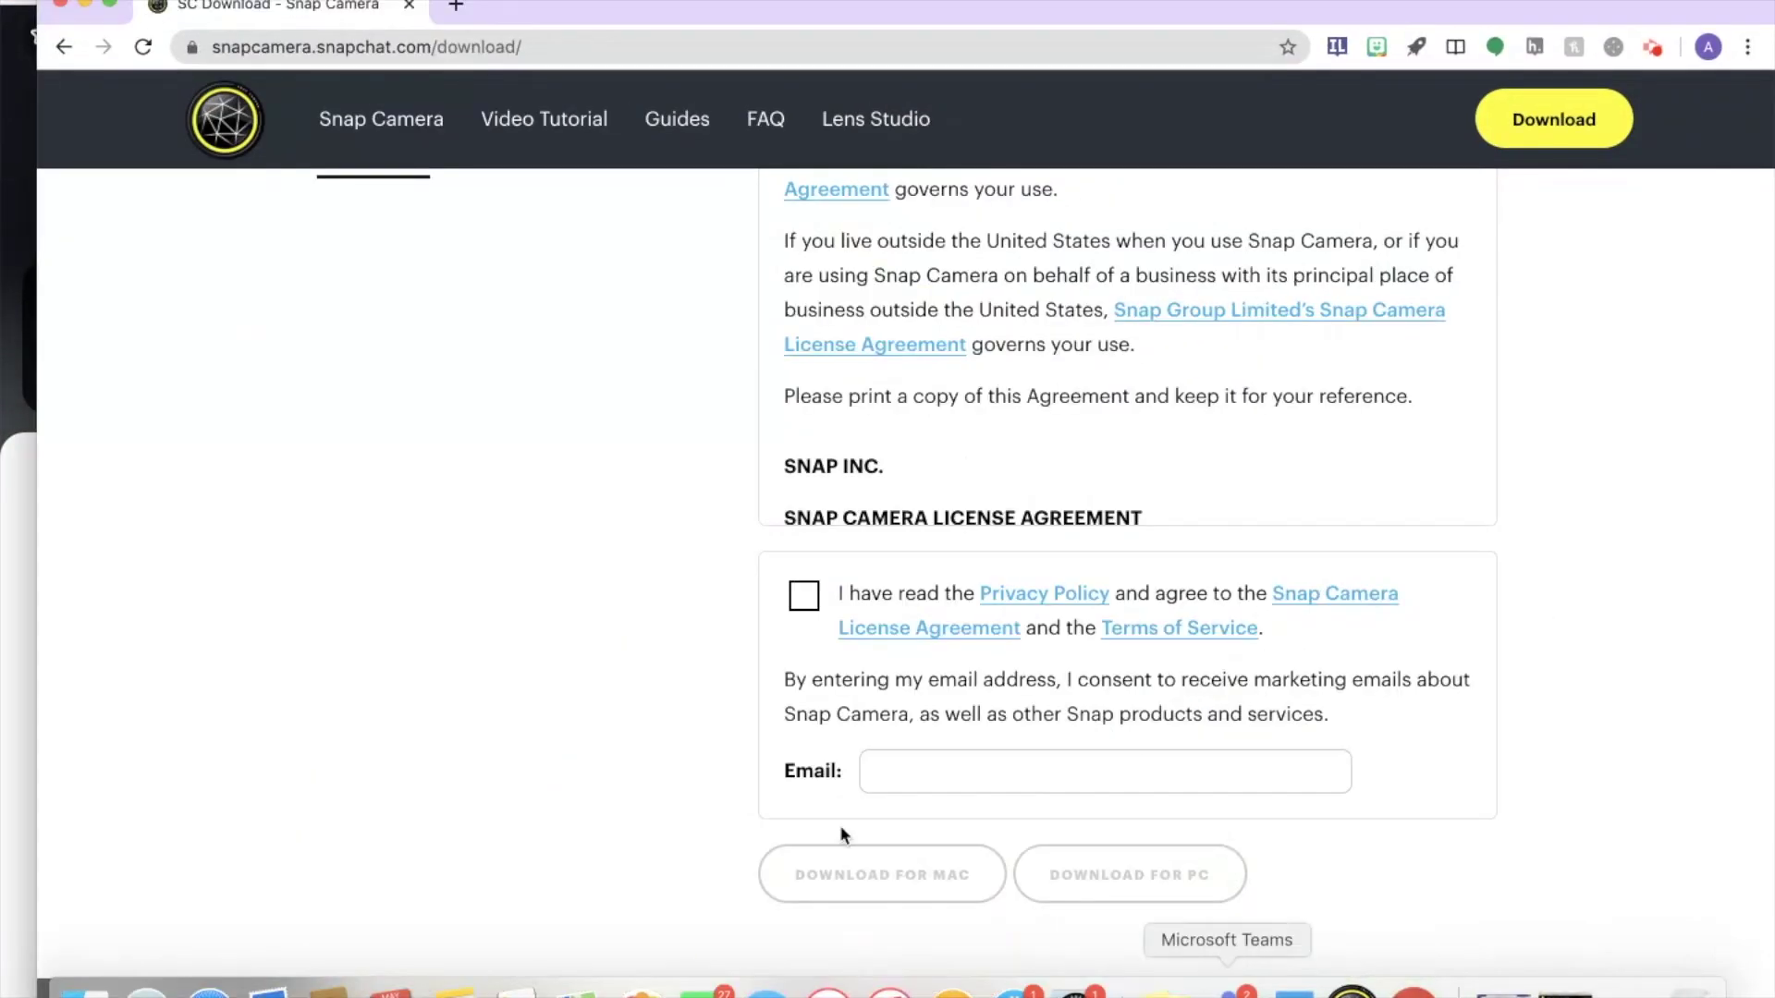
Step: Open Google Meet via 'meet' in the address bar and start a new meeting
left_click(547, 49)
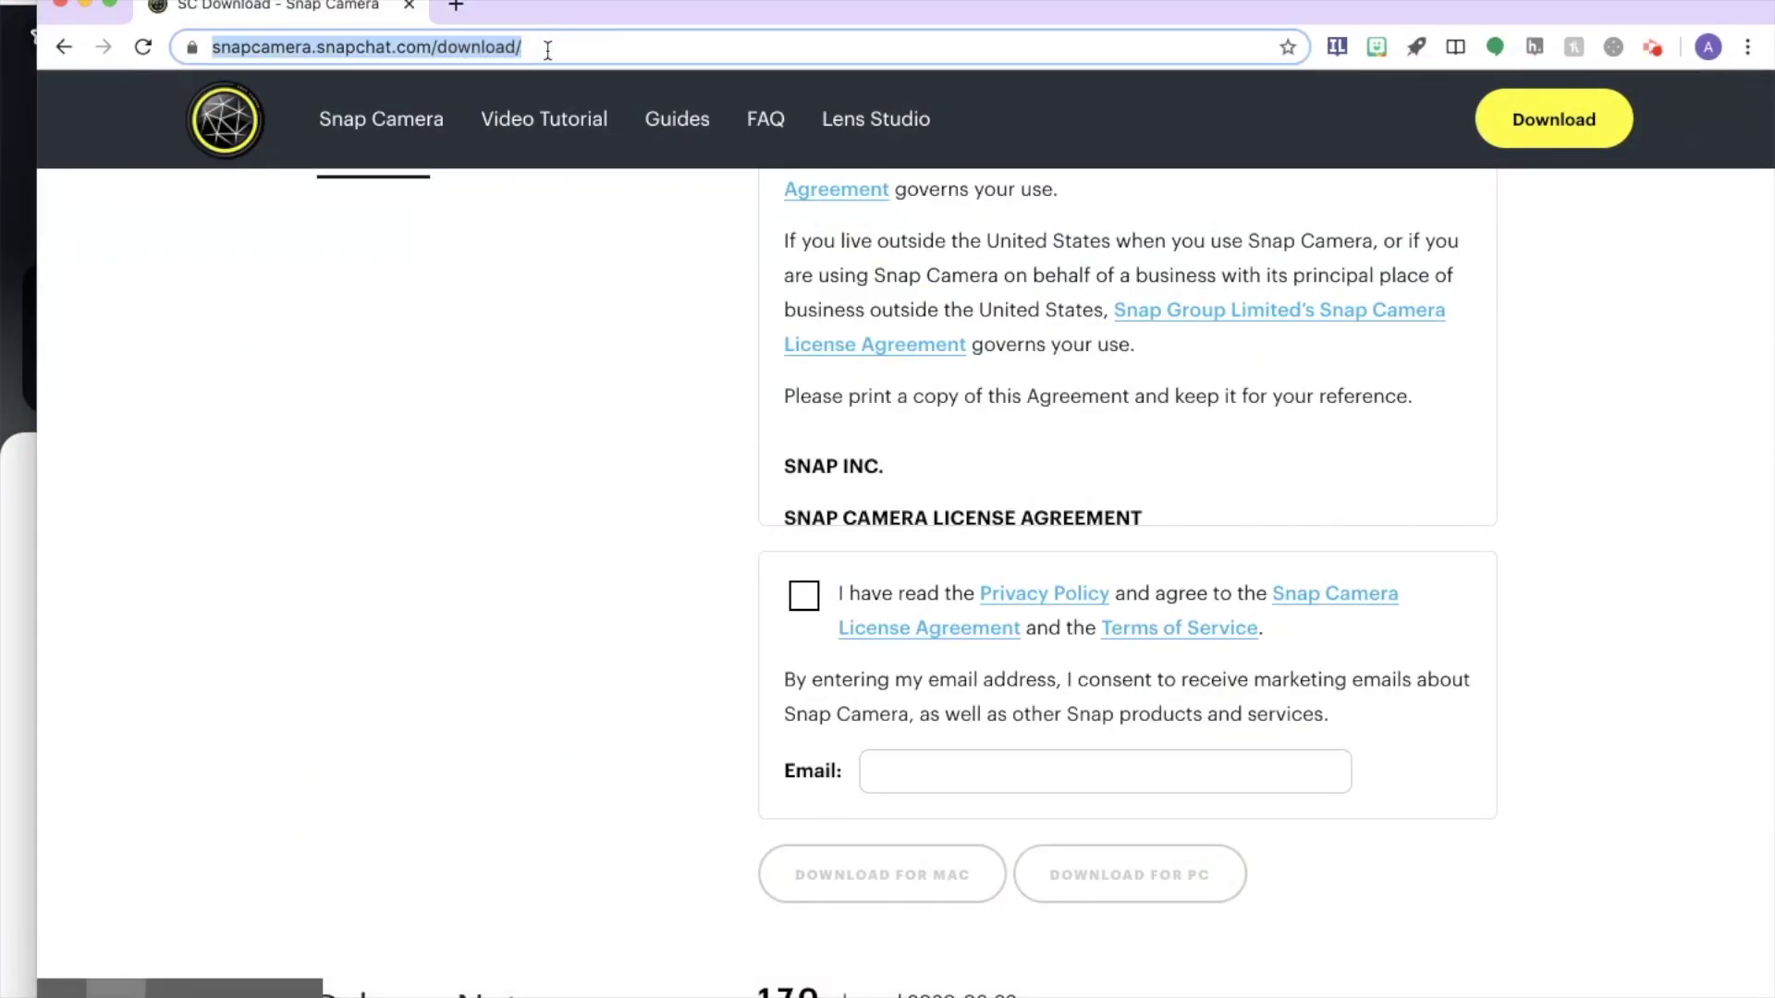
type("meet")
key("Return")
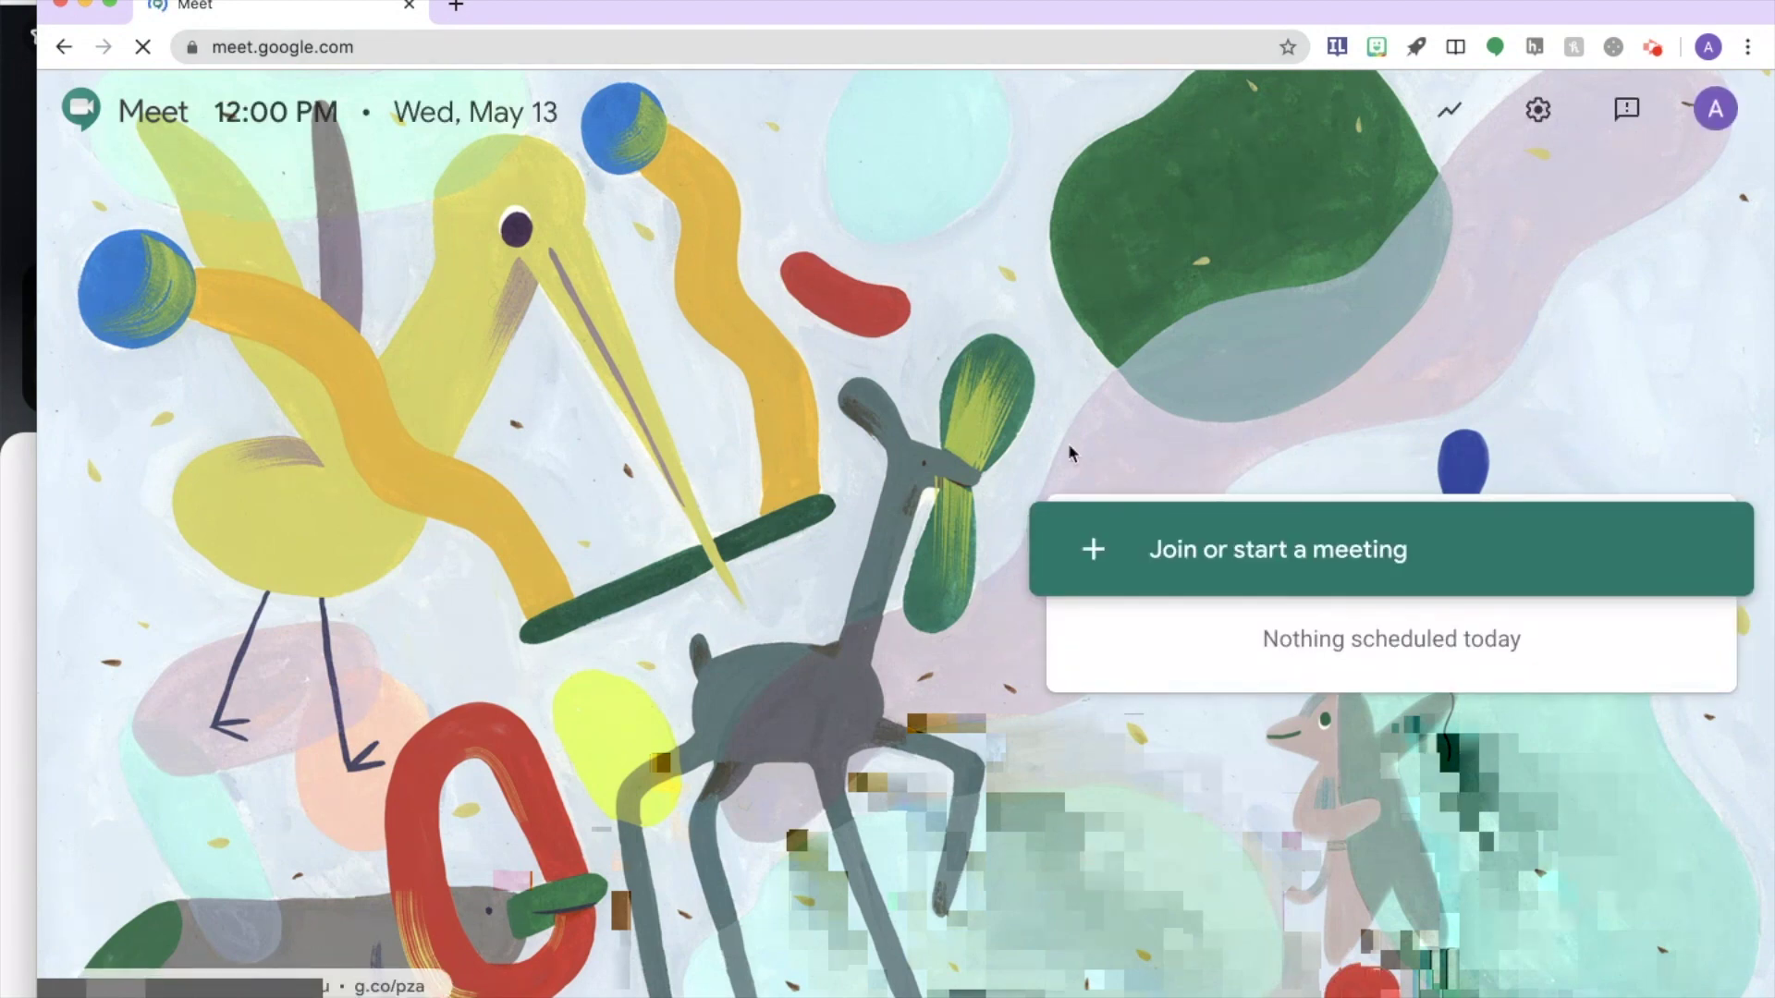
left_click(1336, 566)
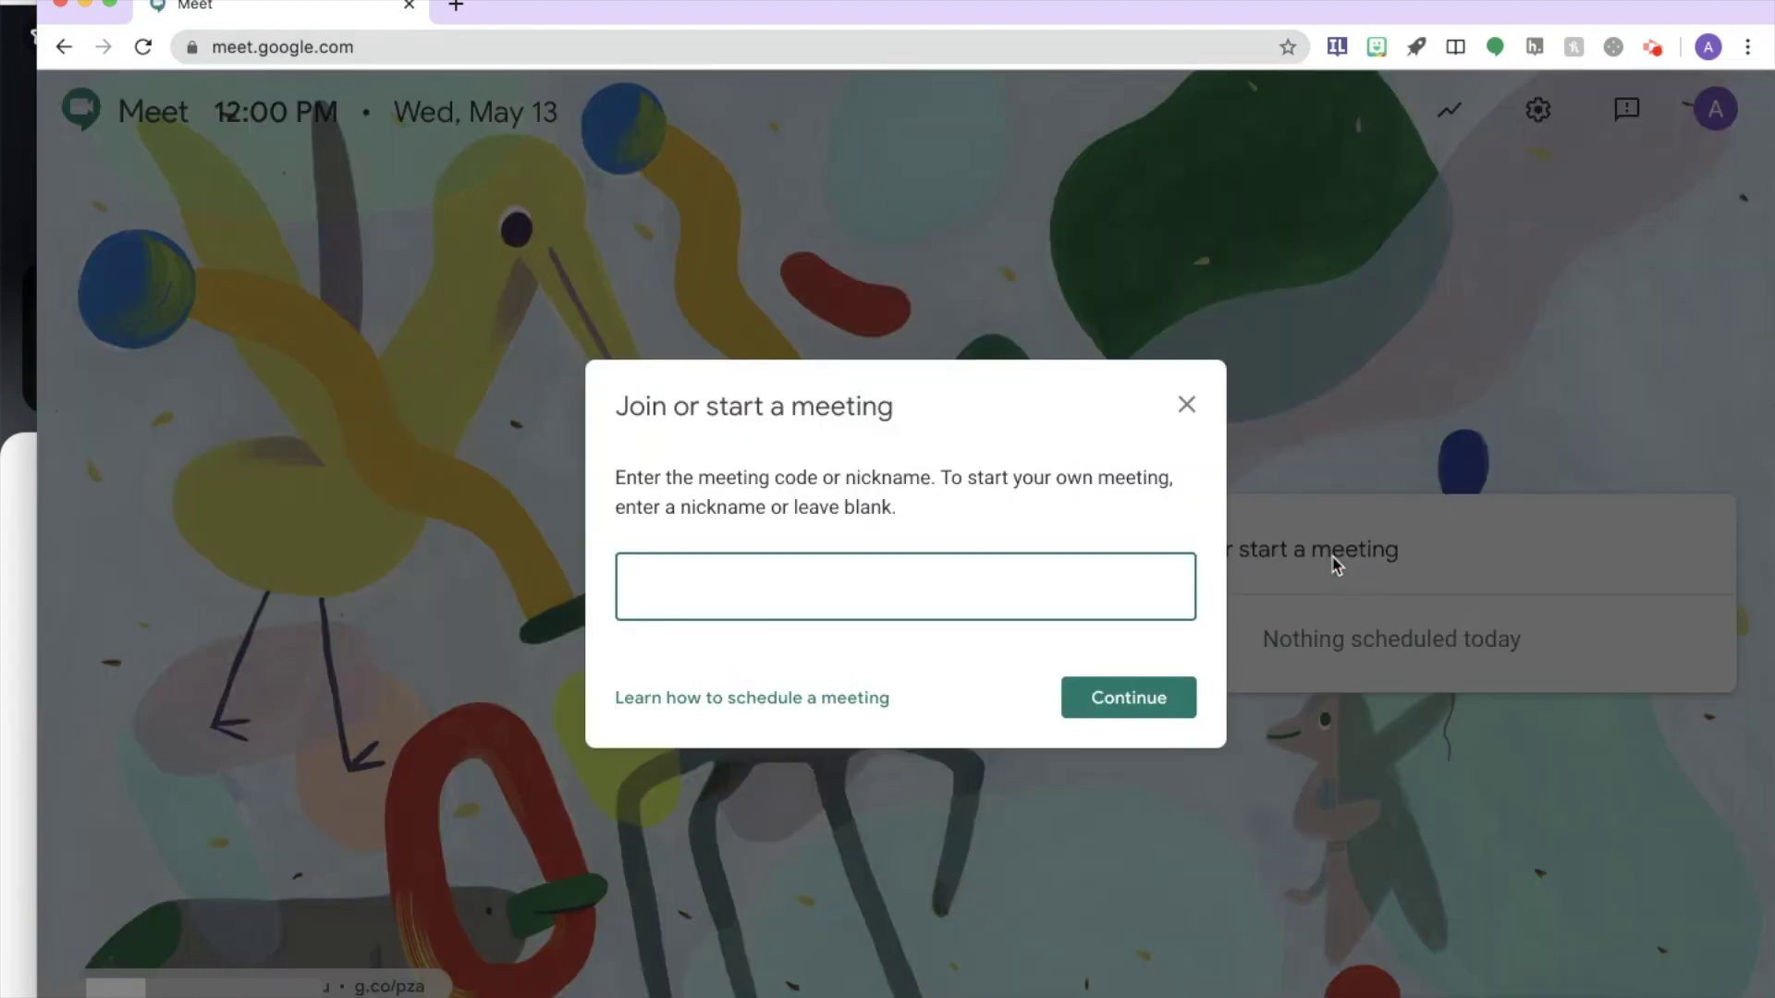
left_click(1124, 718)
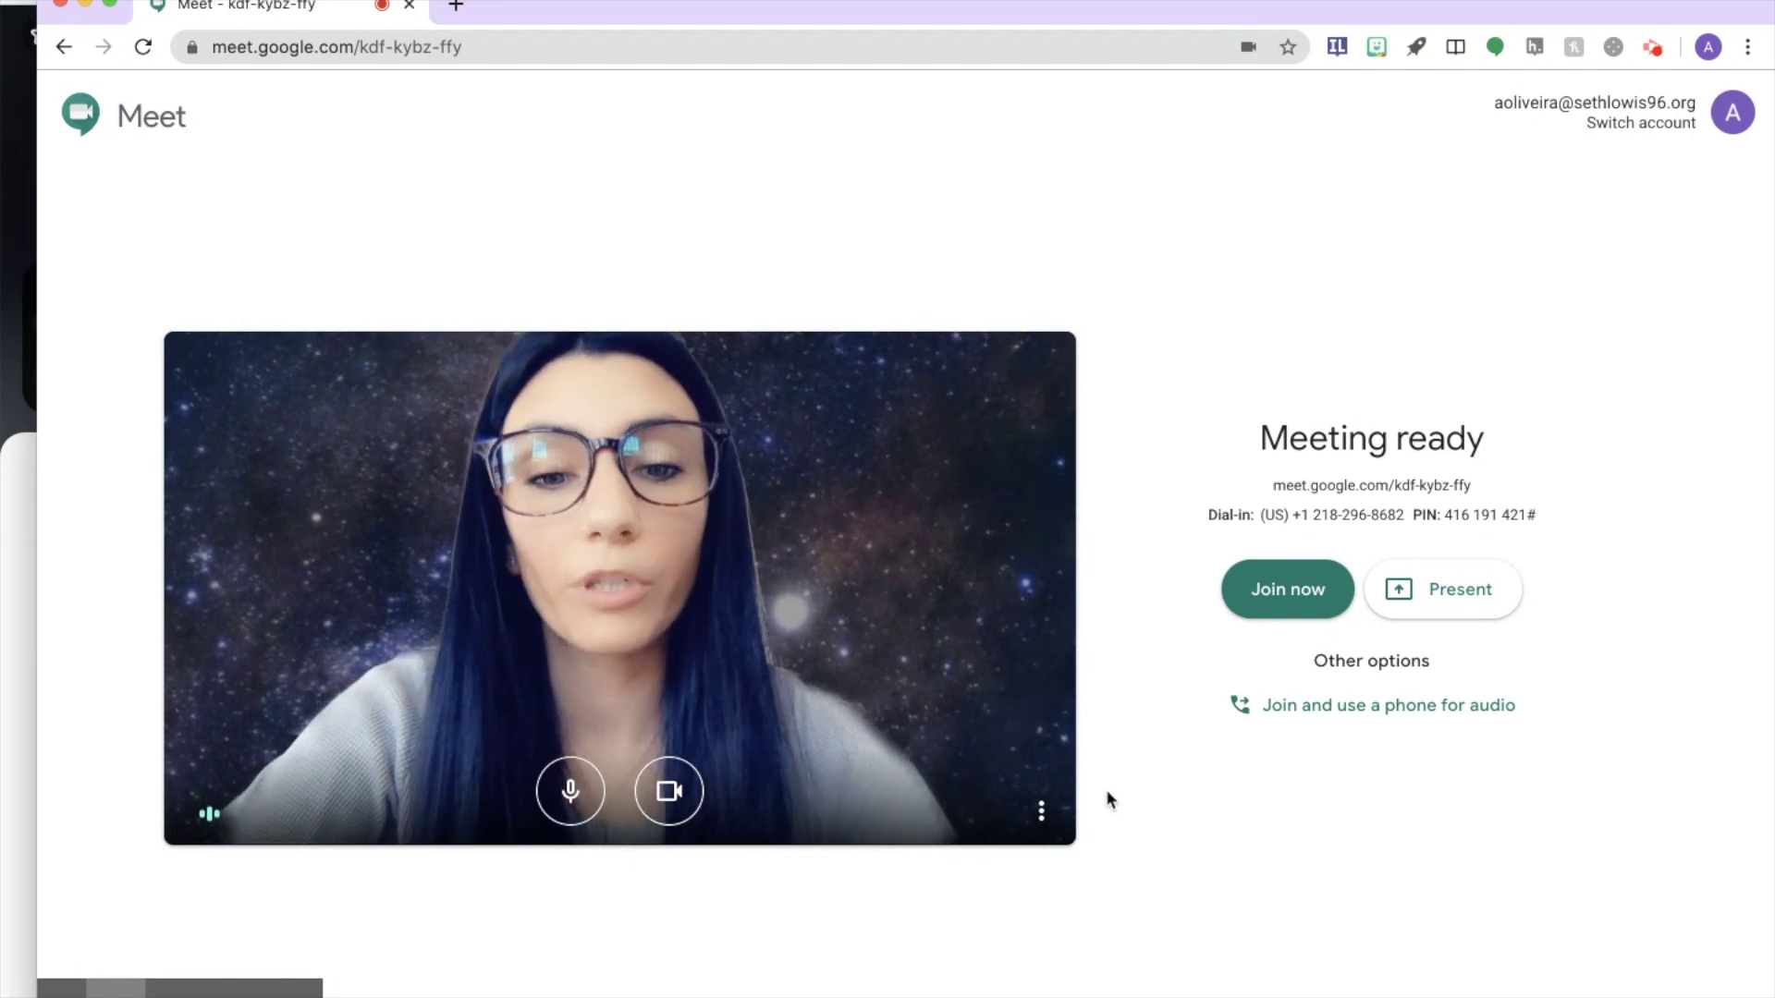
Step: Select Snap Camera as the camera in Meet's Video settings
left_click(1042, 814)
left_click(993, 630)
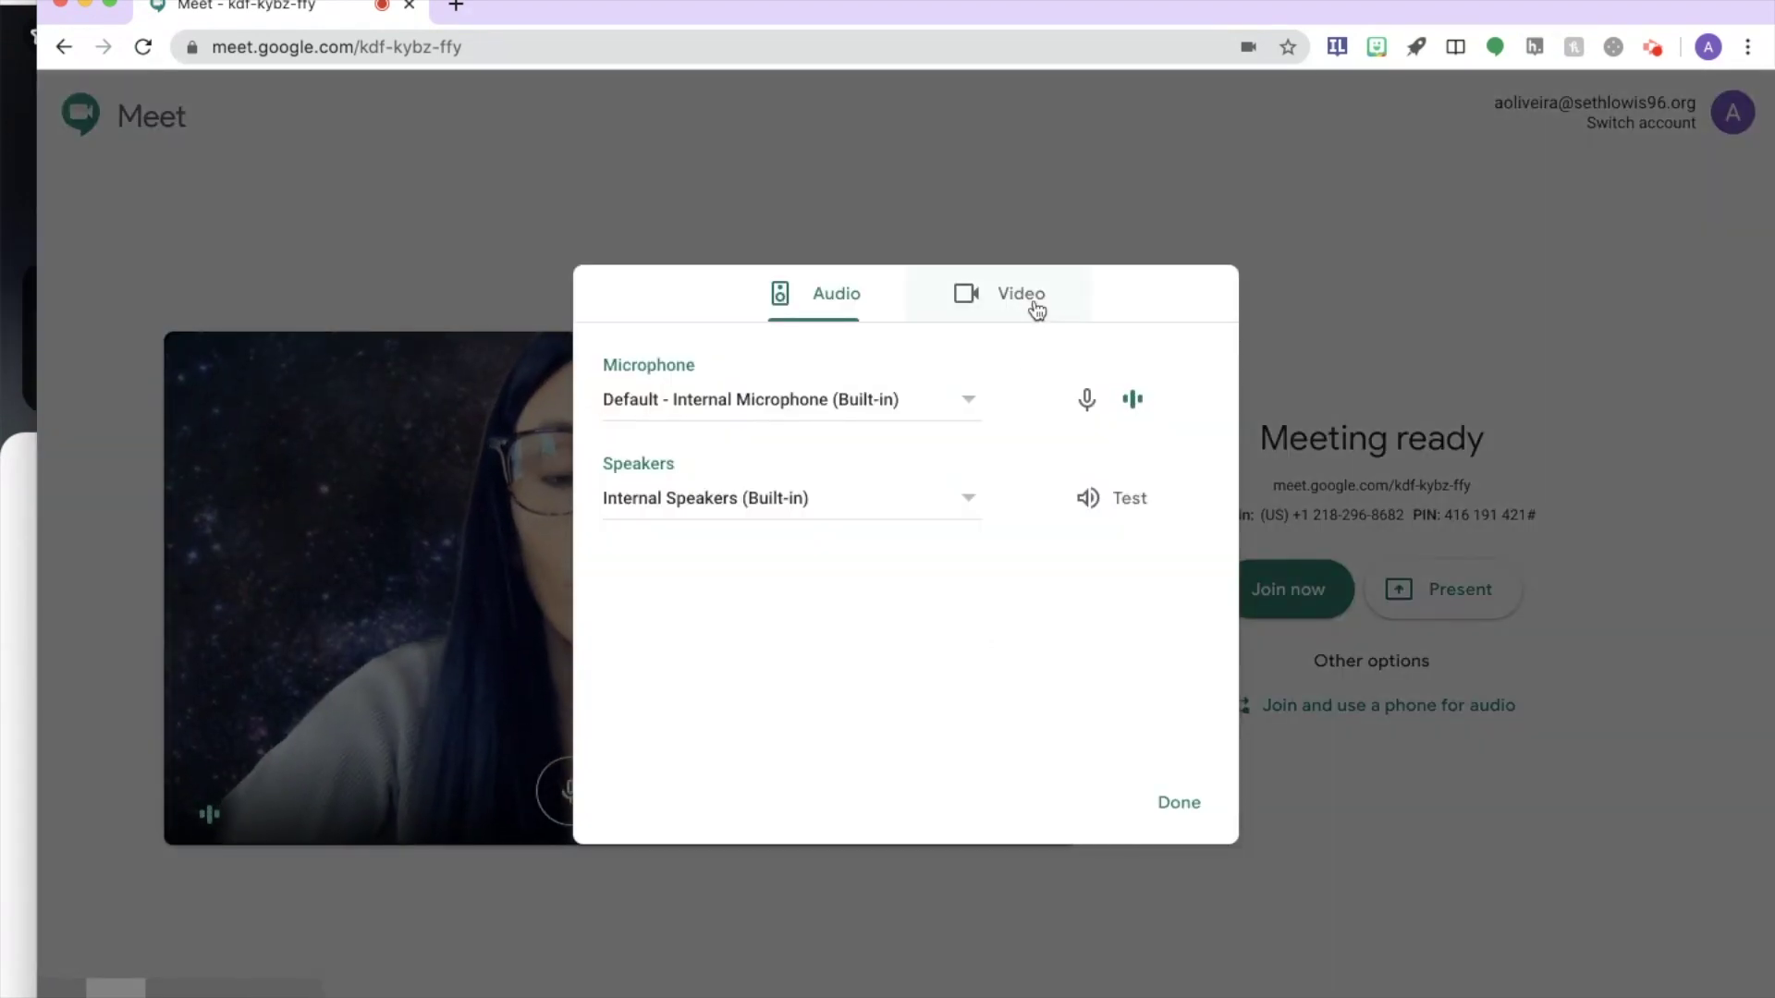
left_click(1037, 310)
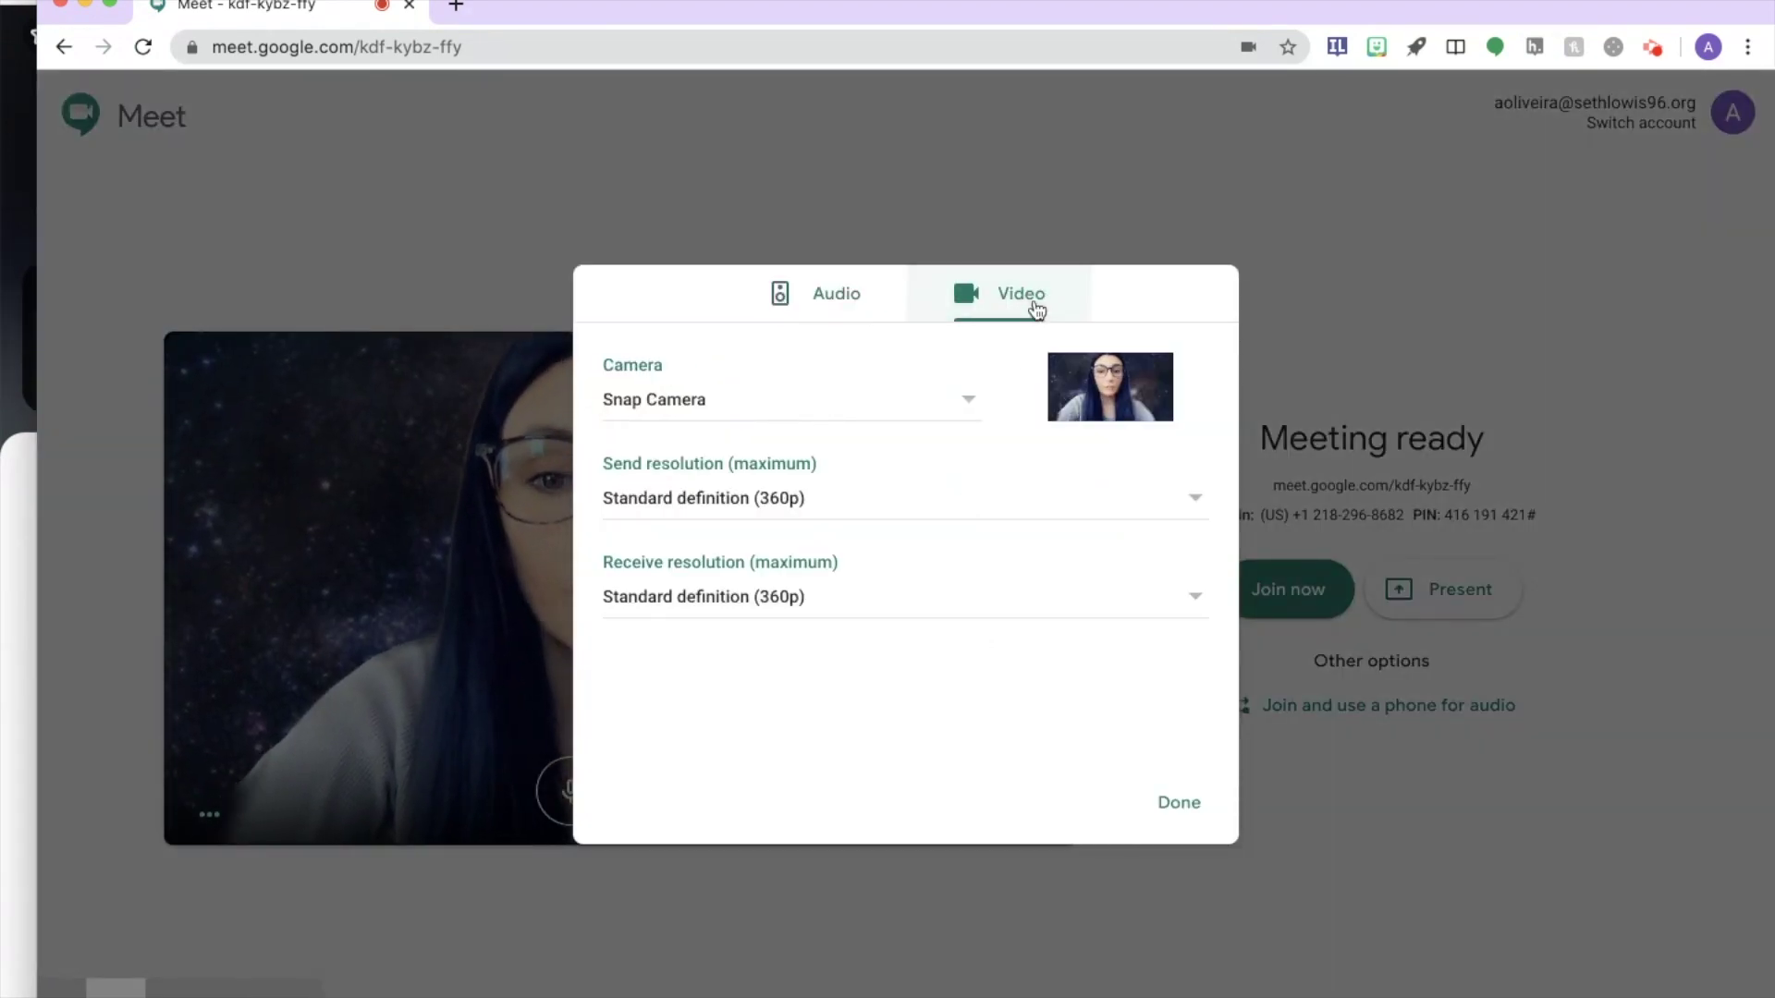
left_click(970, 400)
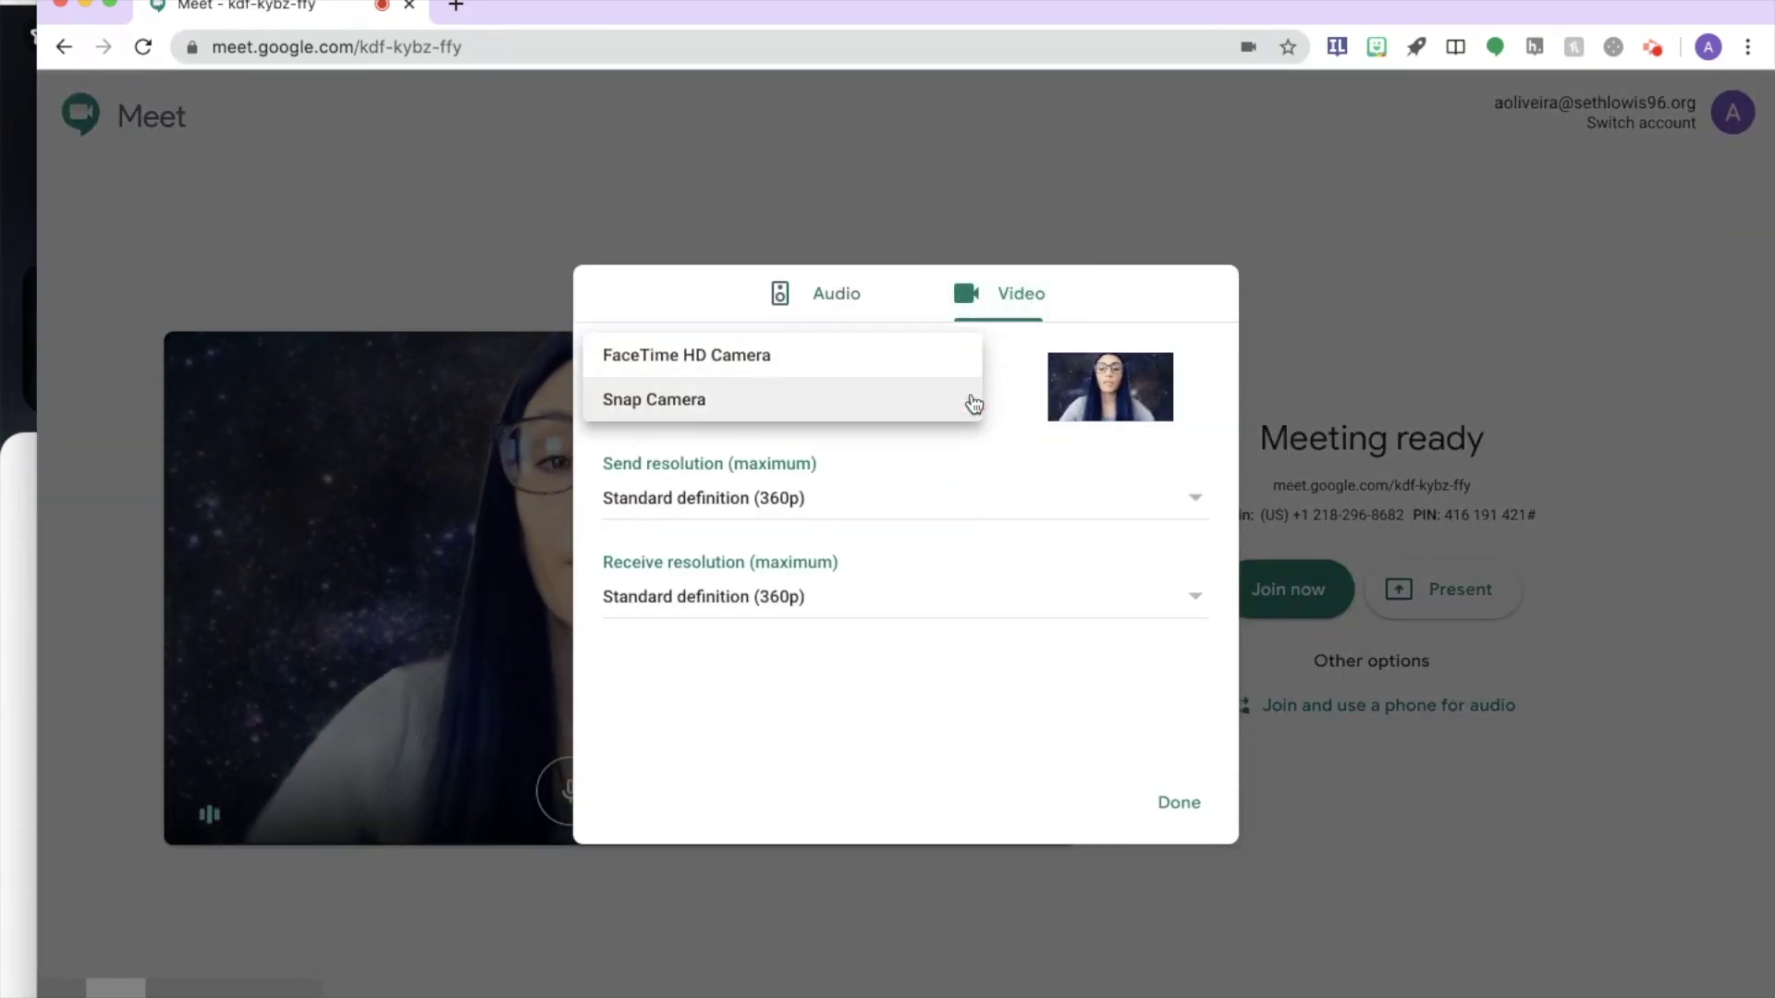
left_click(902, 410)
left_click(1169, 799)
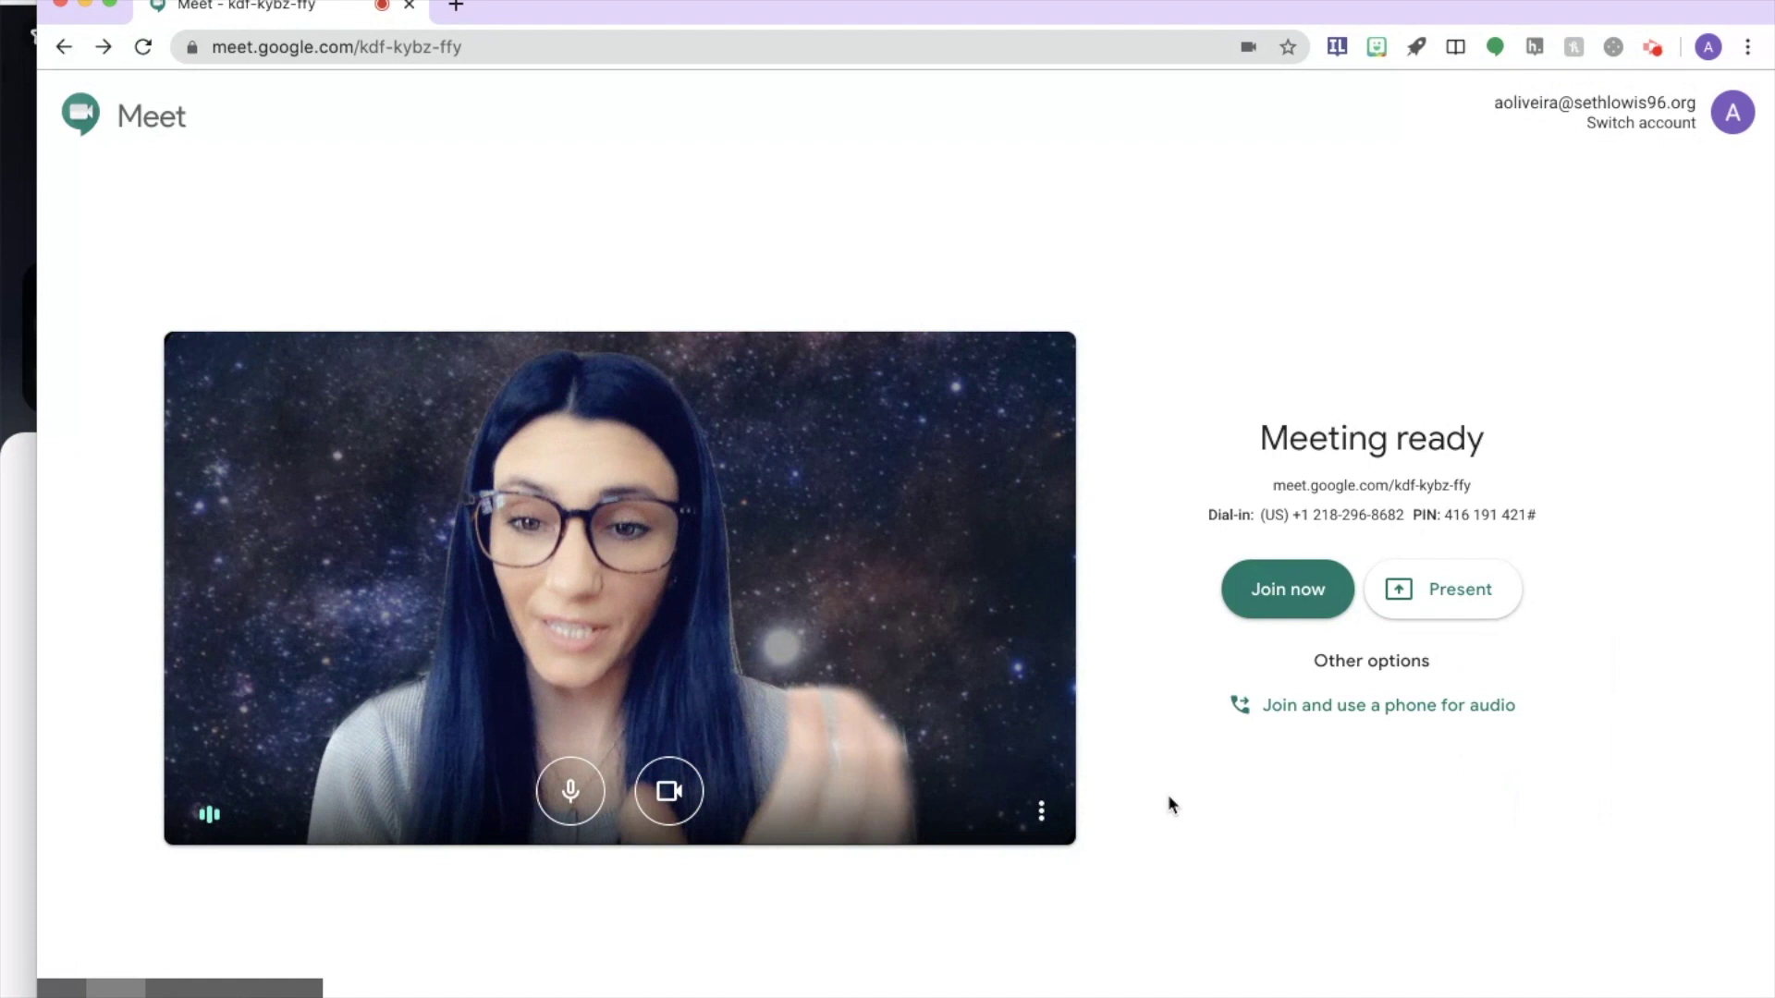
Step: Join the call in full screen and close the Add others dialog
left_click(1285, 621)
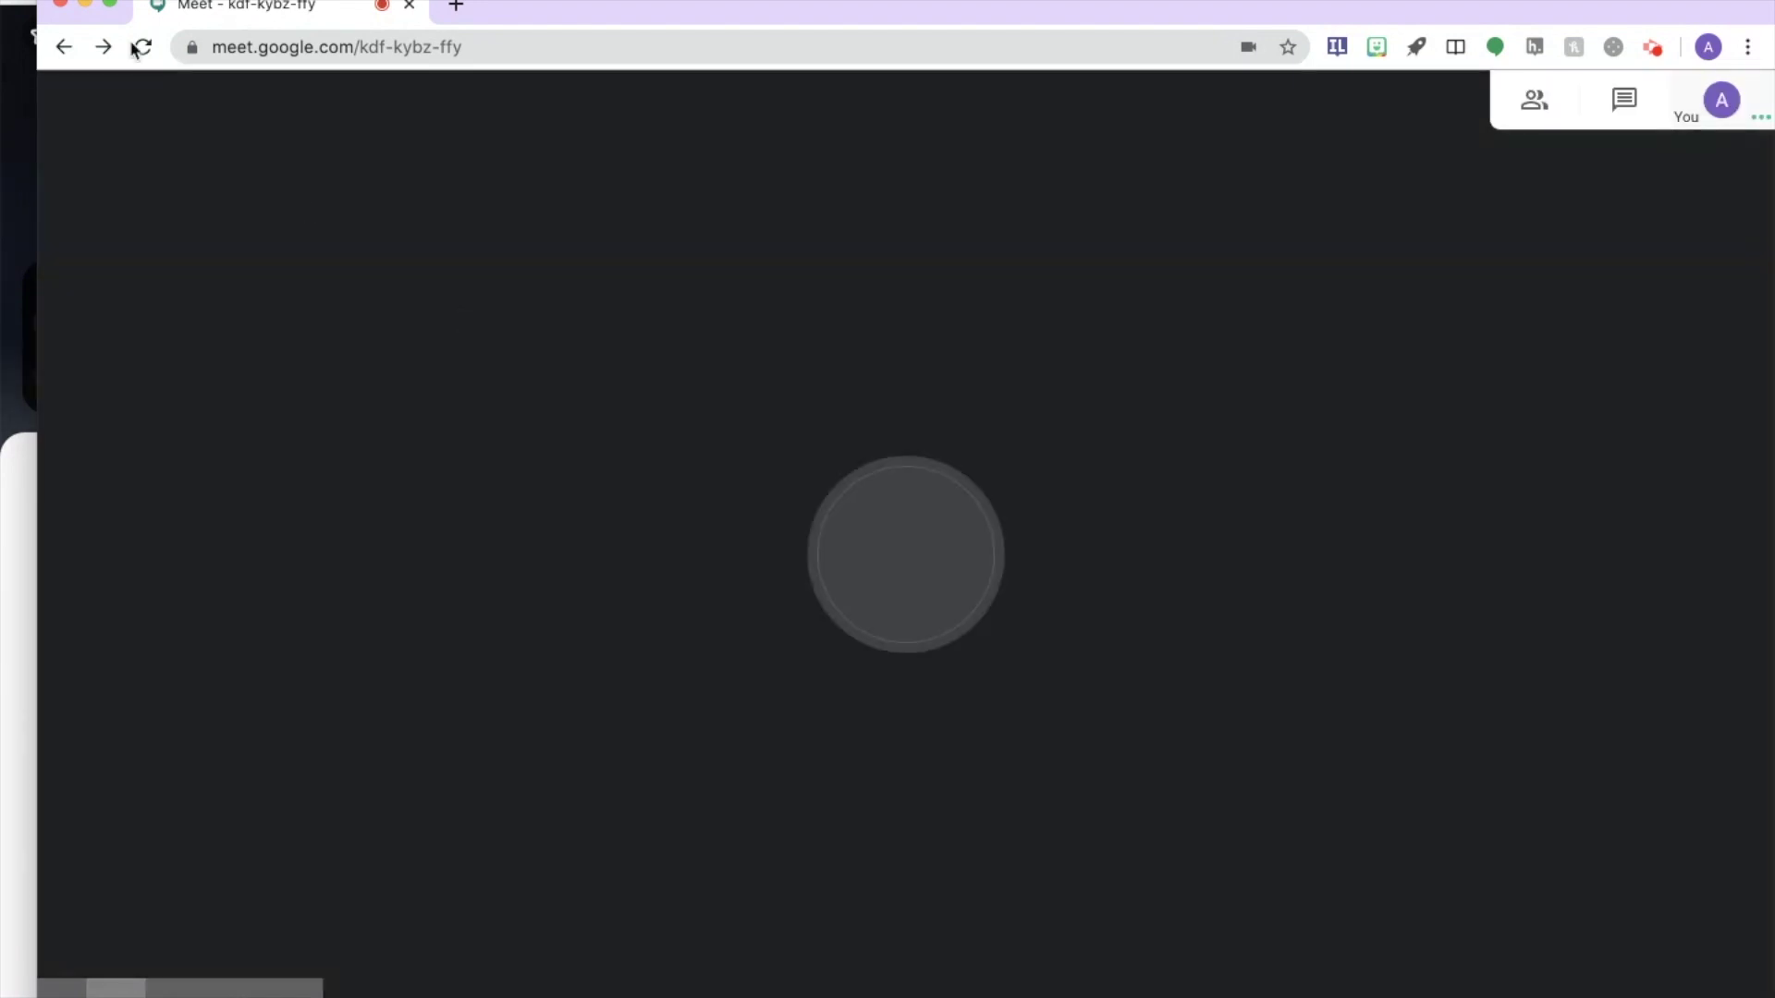
left_click(111, 5)
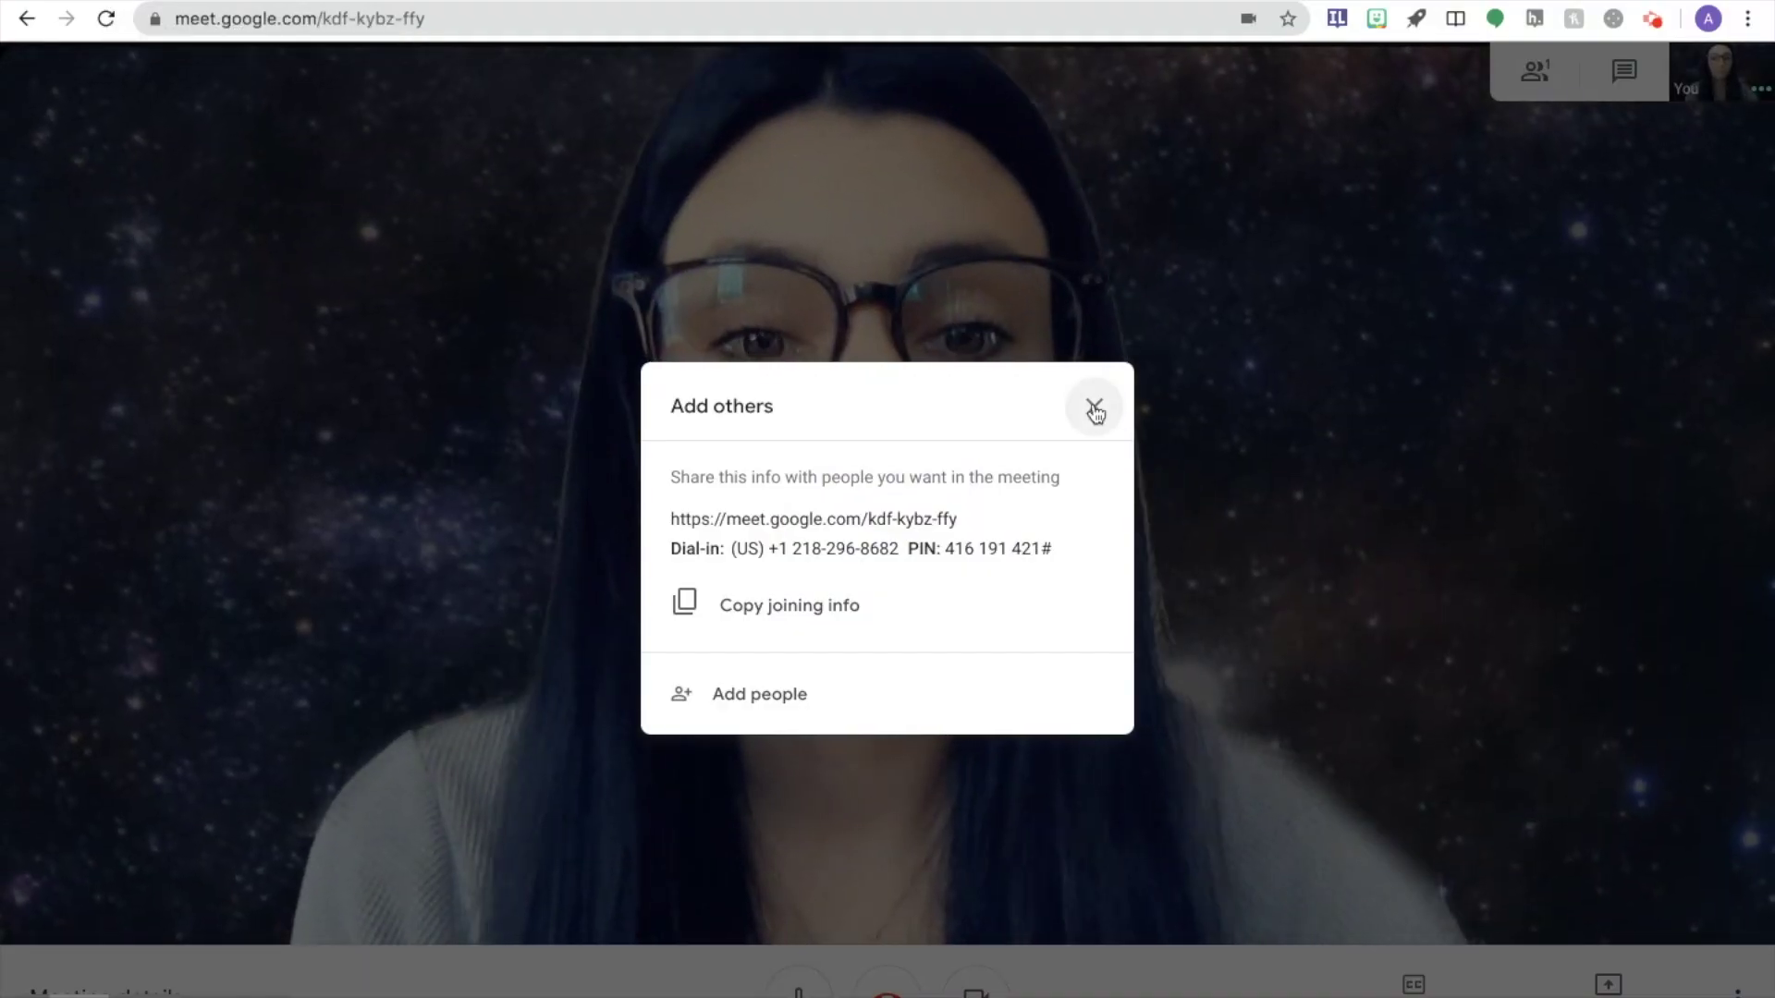
left_click(1094, 406)
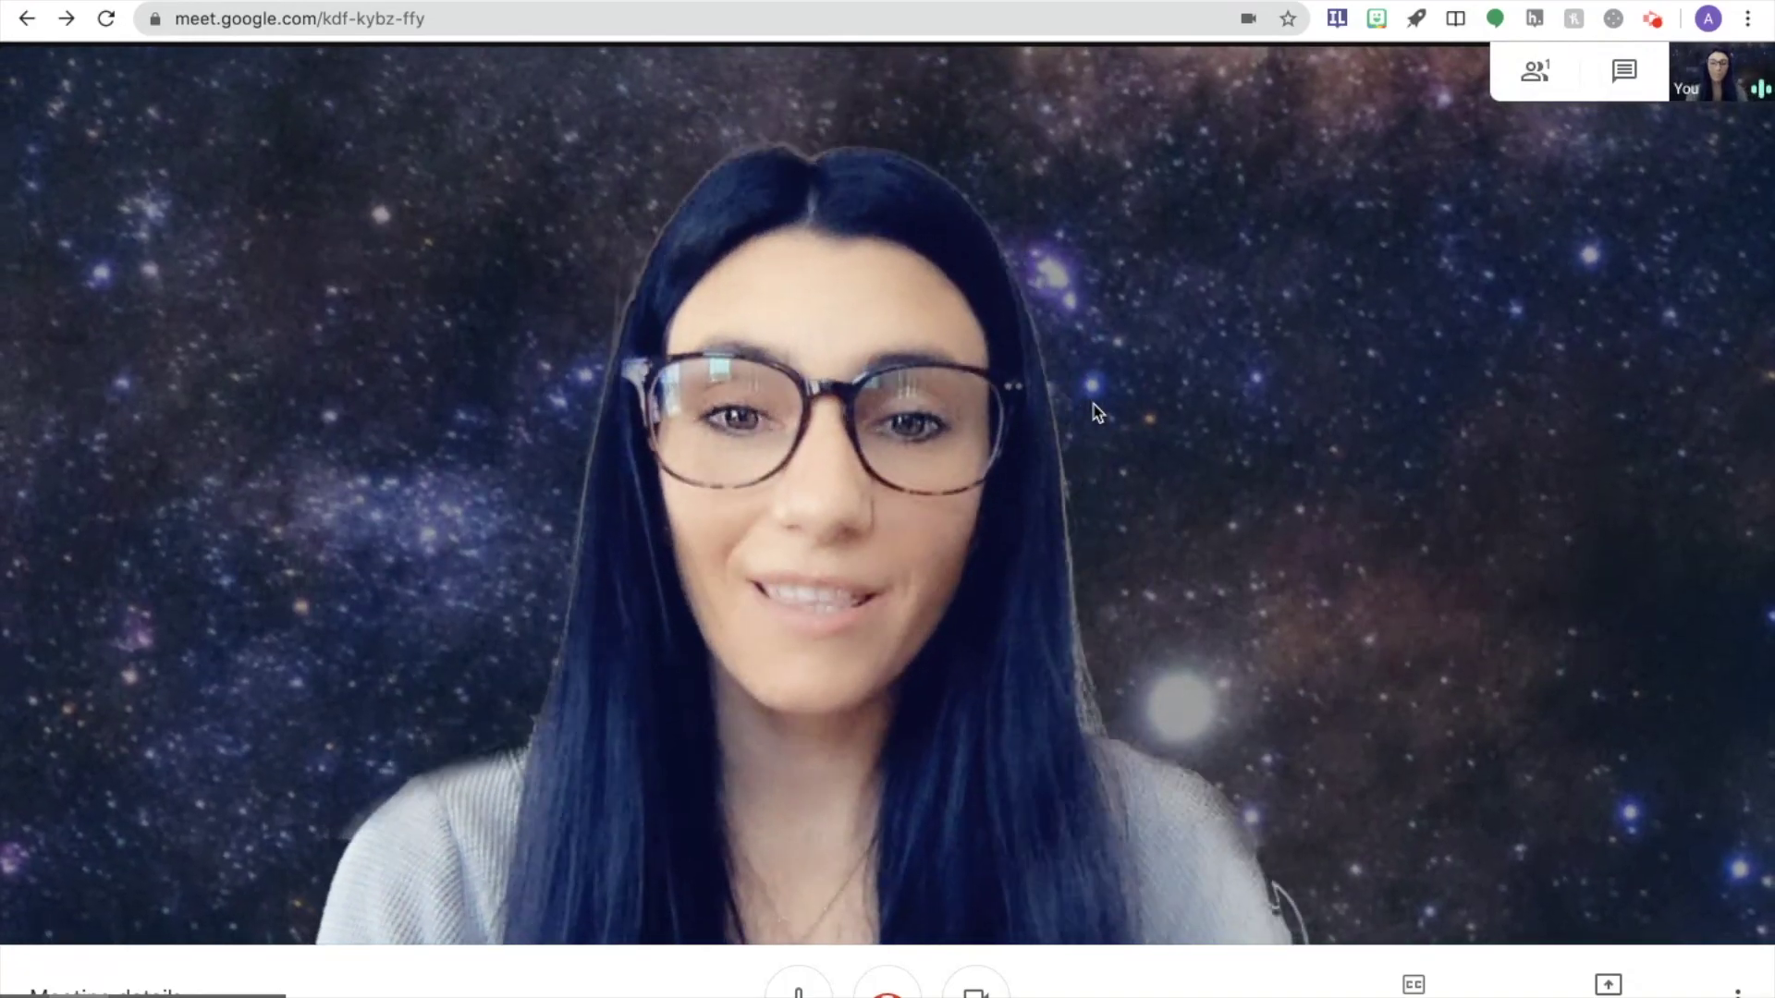